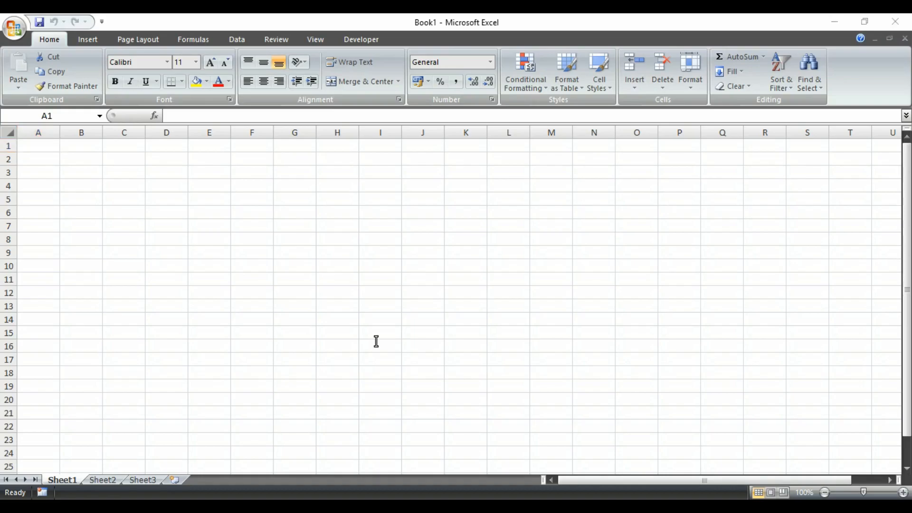
# Find and open the Windows On-Screen Keyboard by searching for "osk".
pyautogui.press('super')
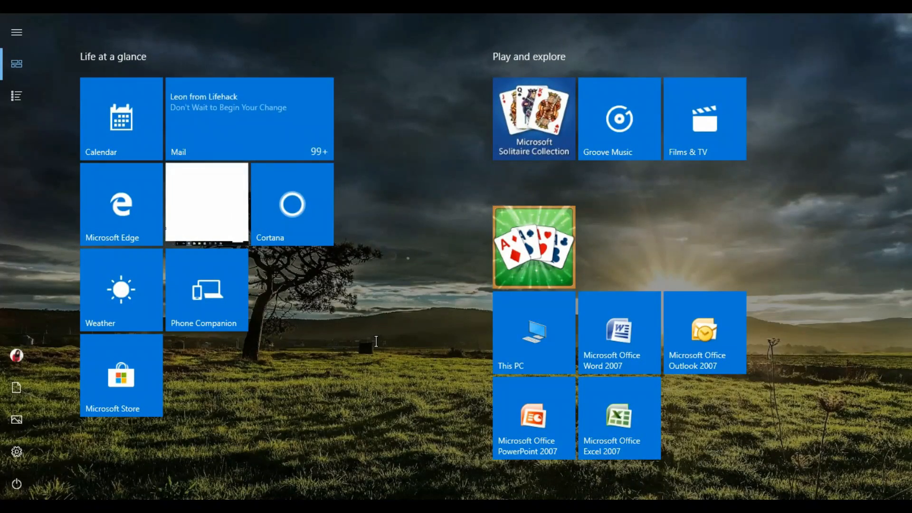
pyautogui.write('osk')
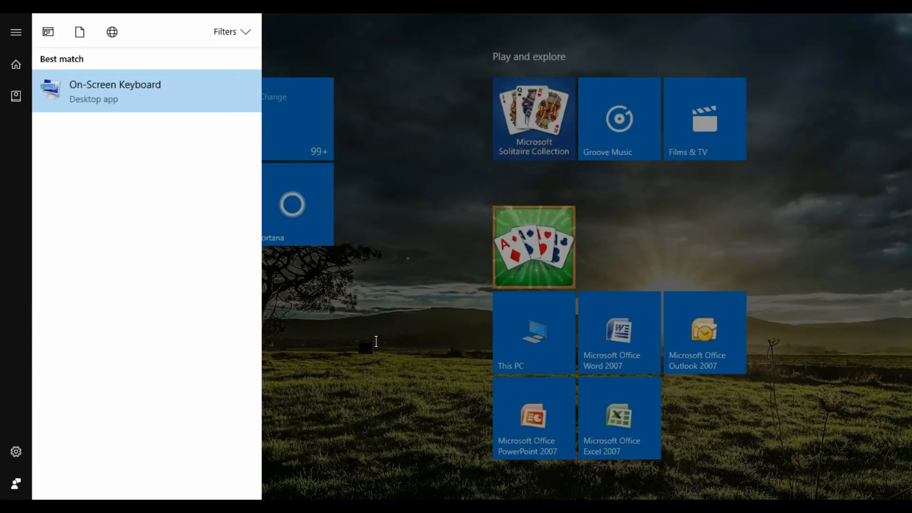
pyautogui.press('Return')
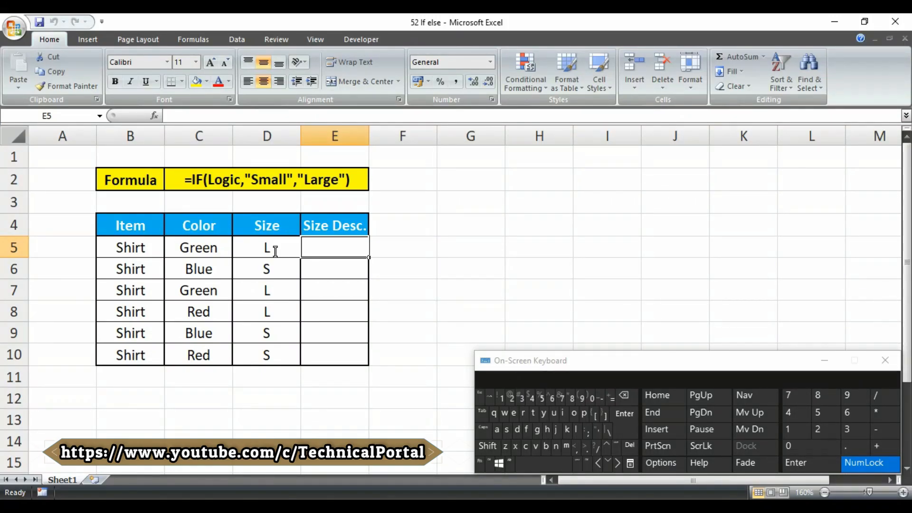
# Examine the shirt items in B5:B10, the size codes in column D and the empty Size Desc. cells.
pyautogui.moveTo(142, 254); pyautogui.dragTo(143, 355)
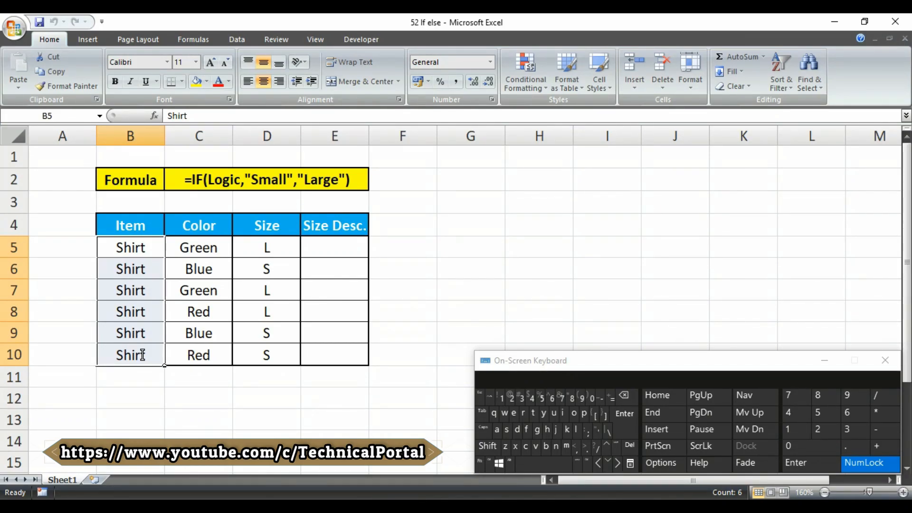
pyautogui.click(281, 264)
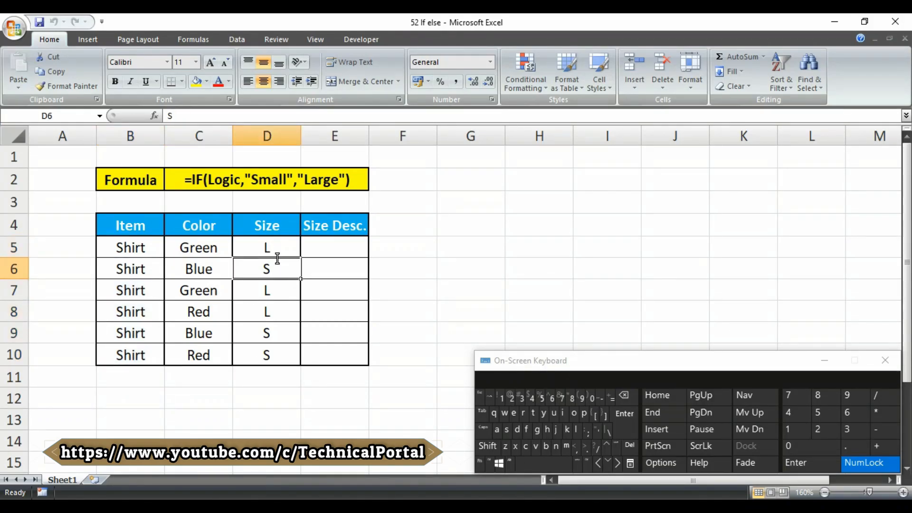
pyautogui.click(277, 247)
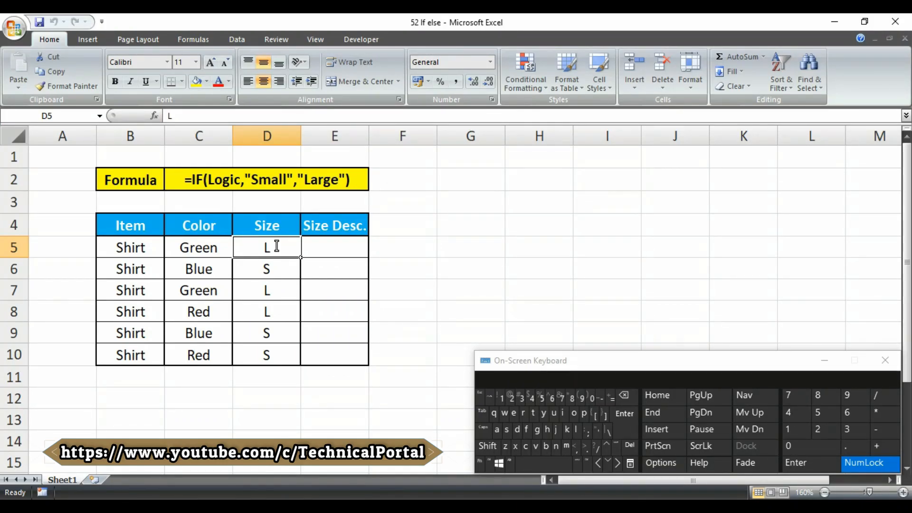
pyautogui.click(329, 247)
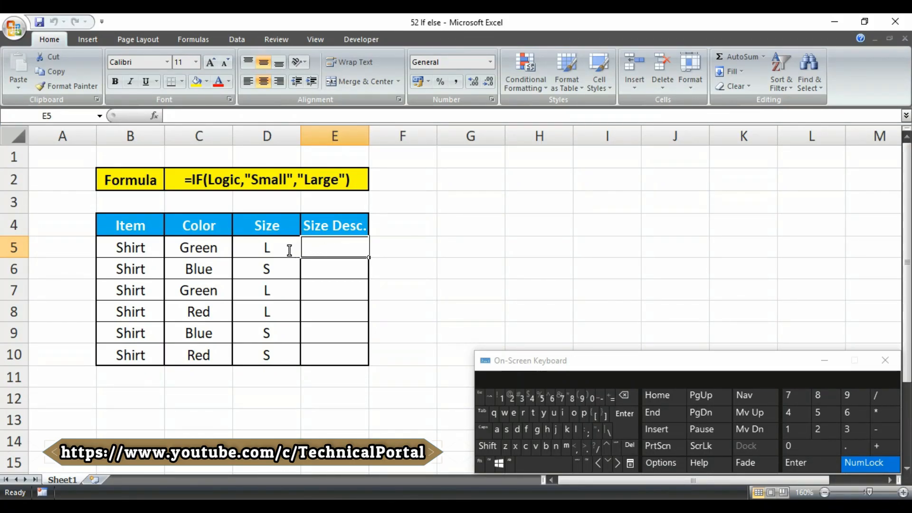
pyautogui.click(259, 249)
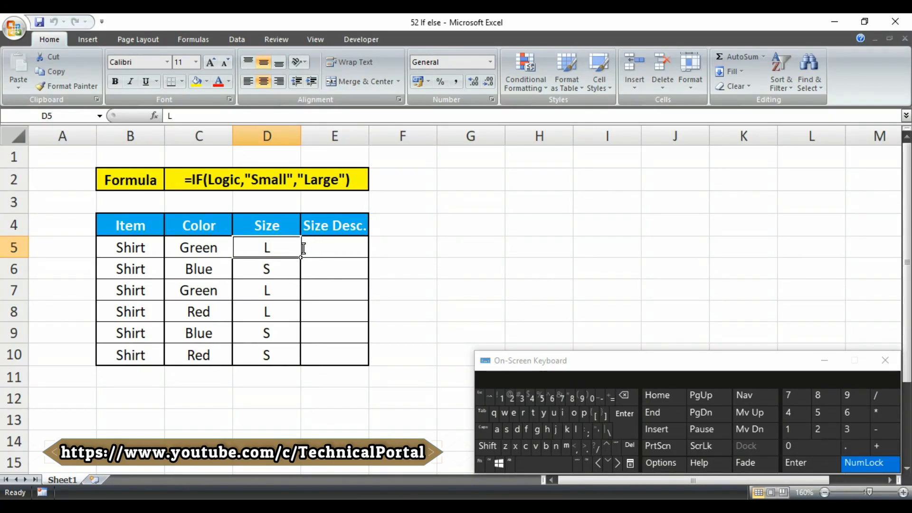
pyautogui.click(279, 268)
pyautogui.hotkey('ctrl', 'shift', 'Down')
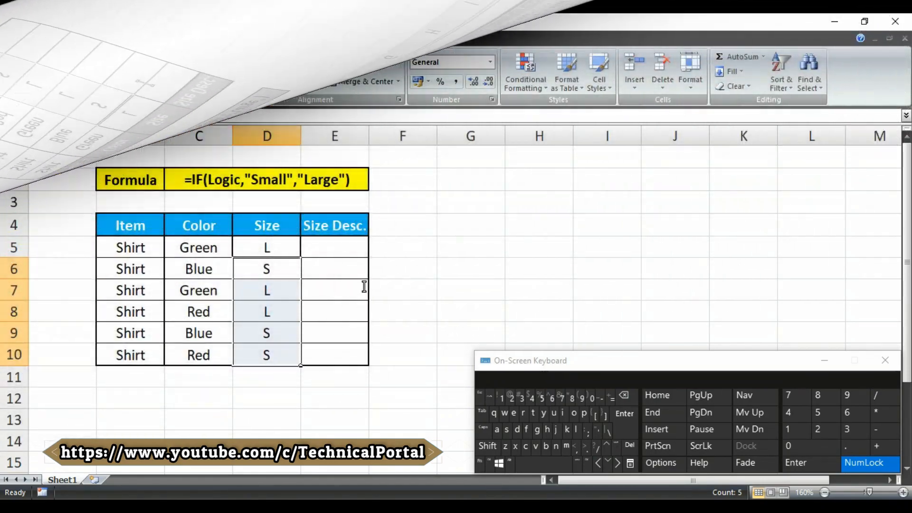
# Begin an IF formula in cell E5 with the logical test D5="S".
pyautogui.click(337, 253)
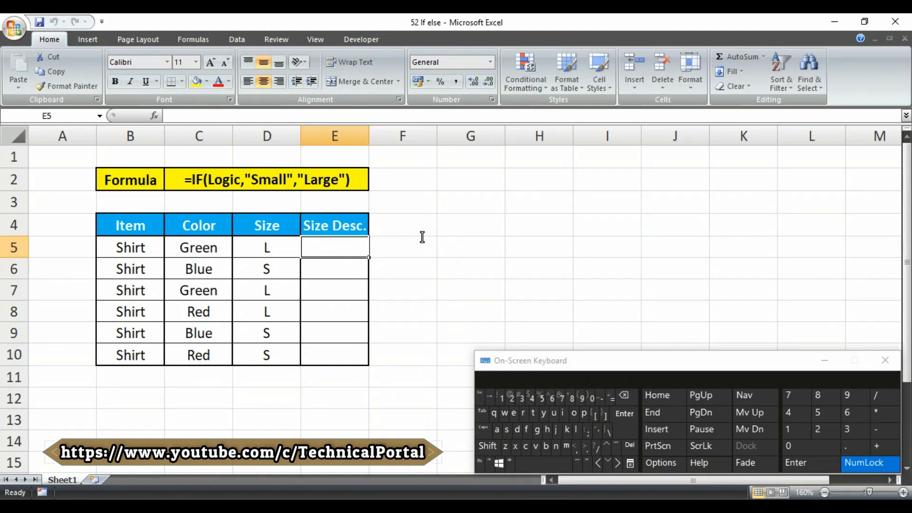
pyautogui.press('capslock')
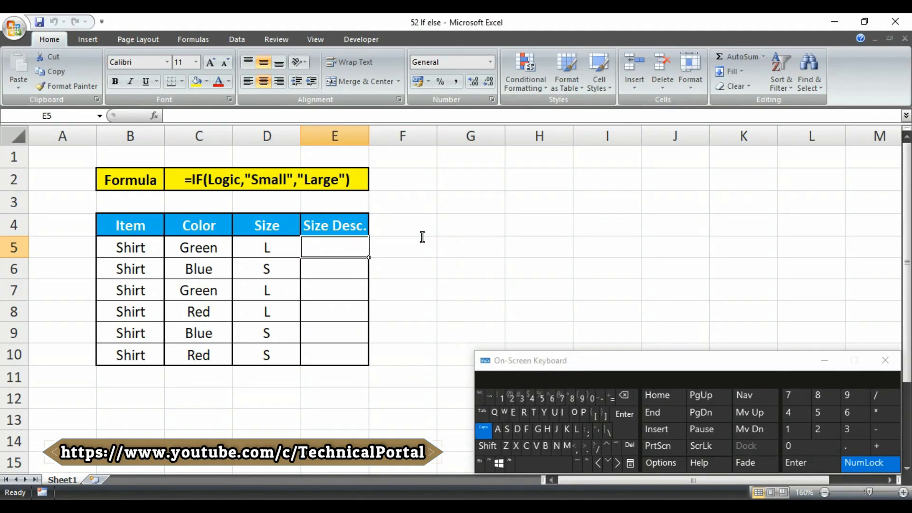
pyautogui.write('=IF')
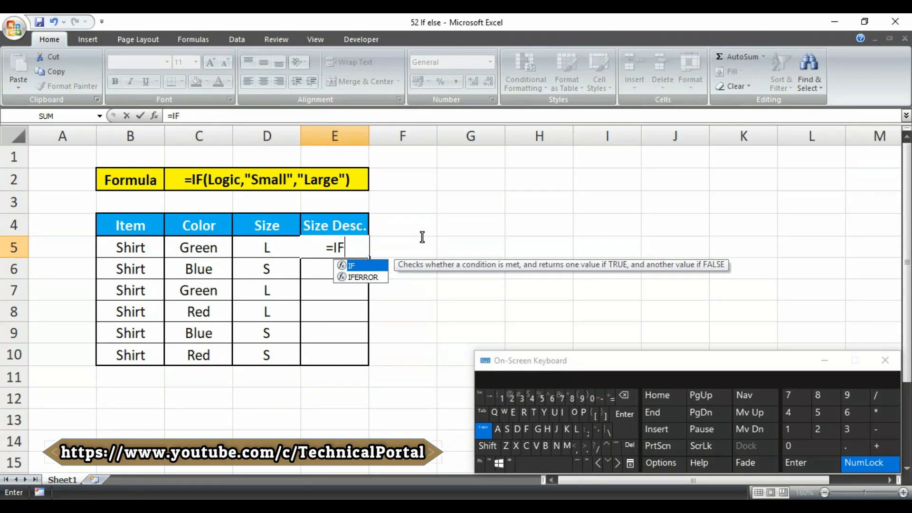
pyautogui.write('(')
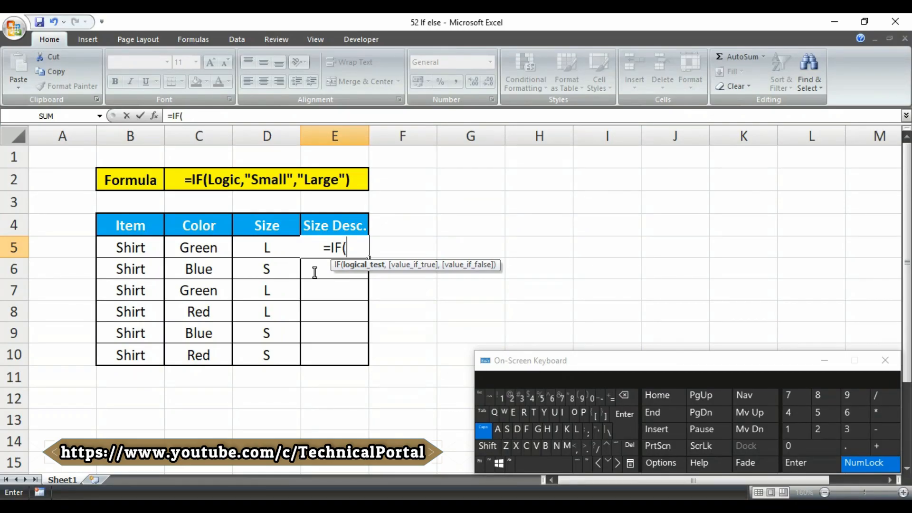
pyautogui.click(259, 251)
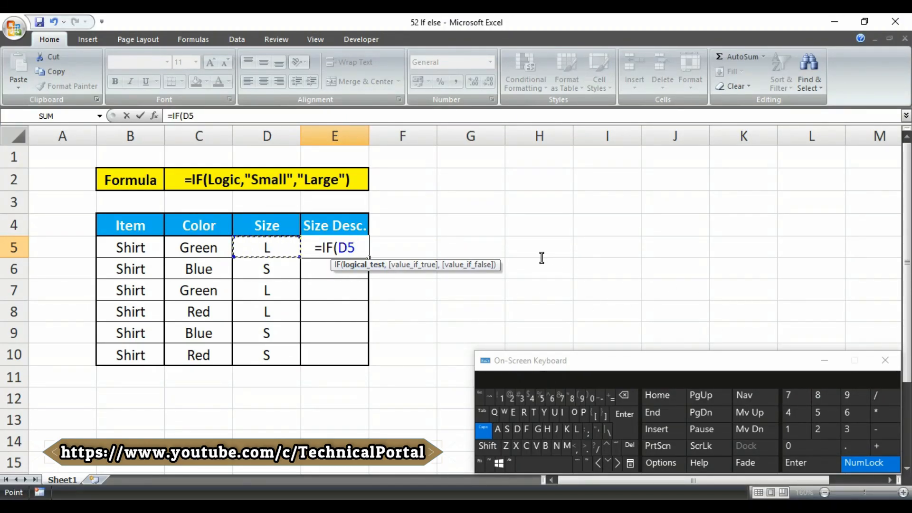
pyautogui.write('=')
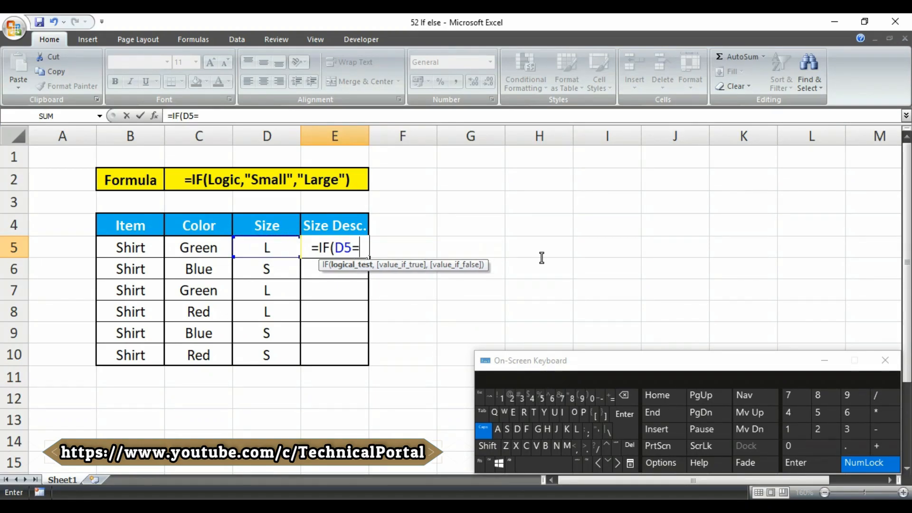
pyautogui.write('"')
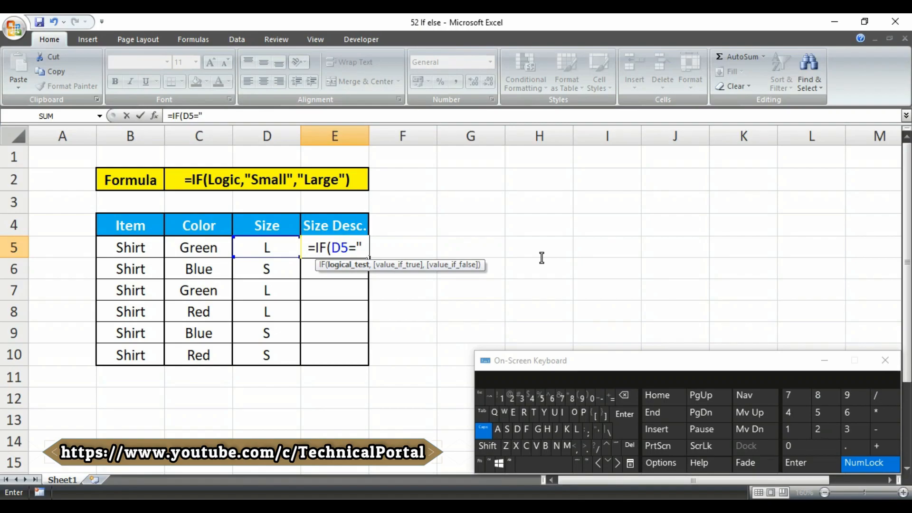
pyautogui.write('S')
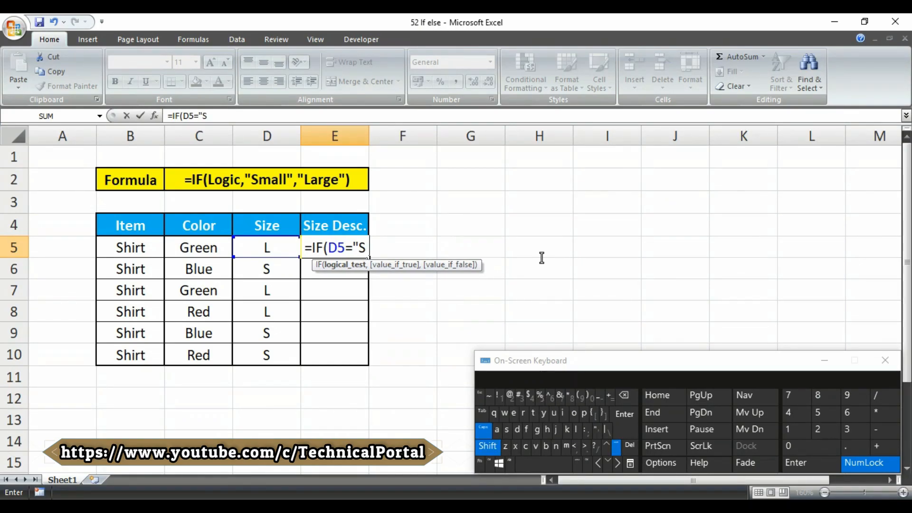
pyautogui.write('"')
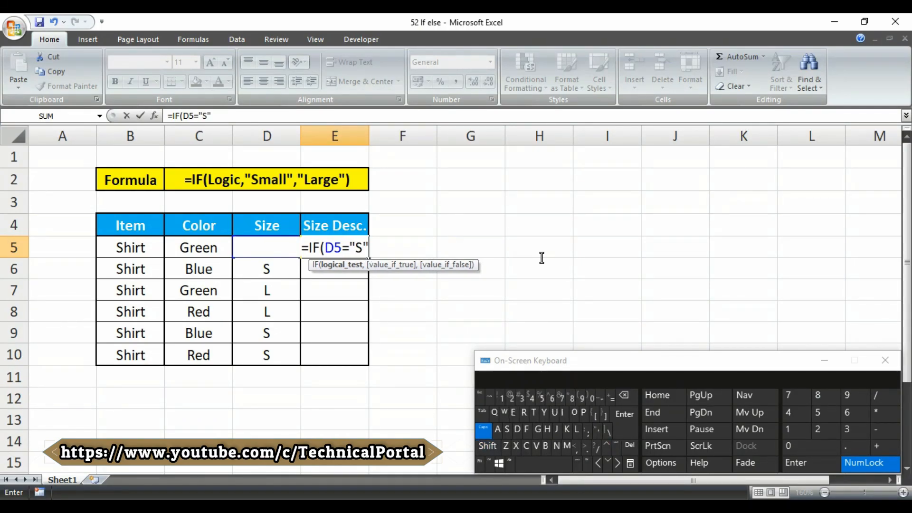
pyautogui.write(',')
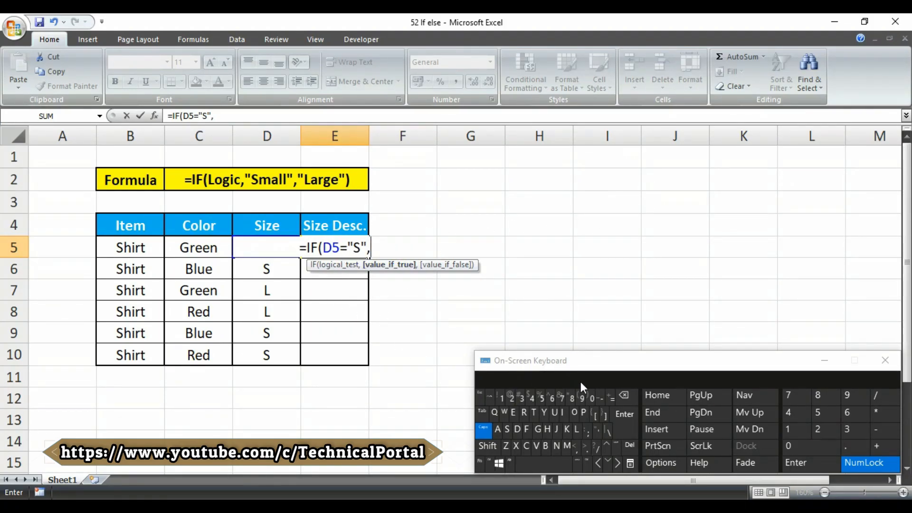
# Add "Small" as the value if true in the IF formula in E5.
pyautogui.write('"')
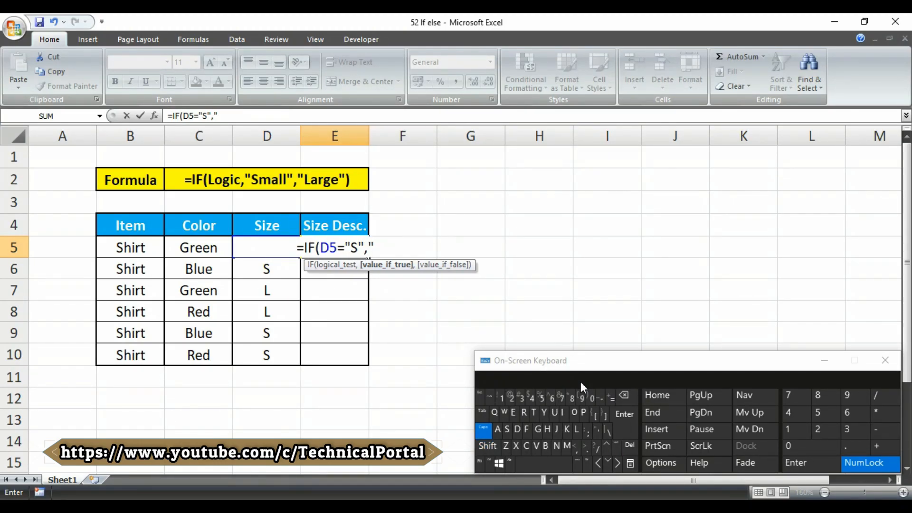
pyautogui.write('Sm')
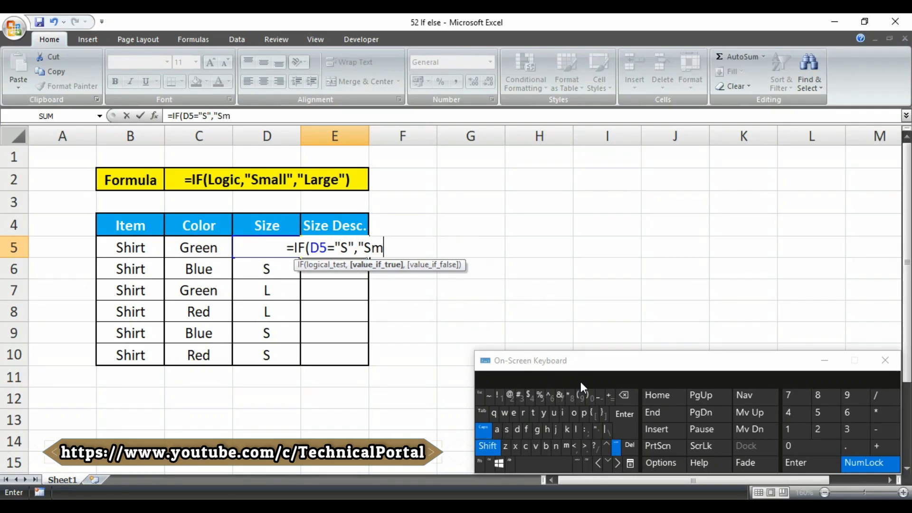
pyautogui.write('all')
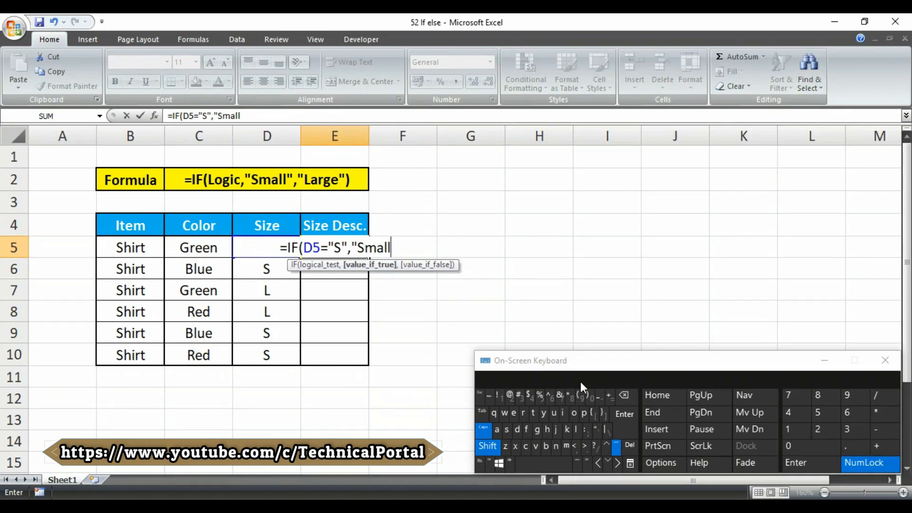
pyautogui.write('"')
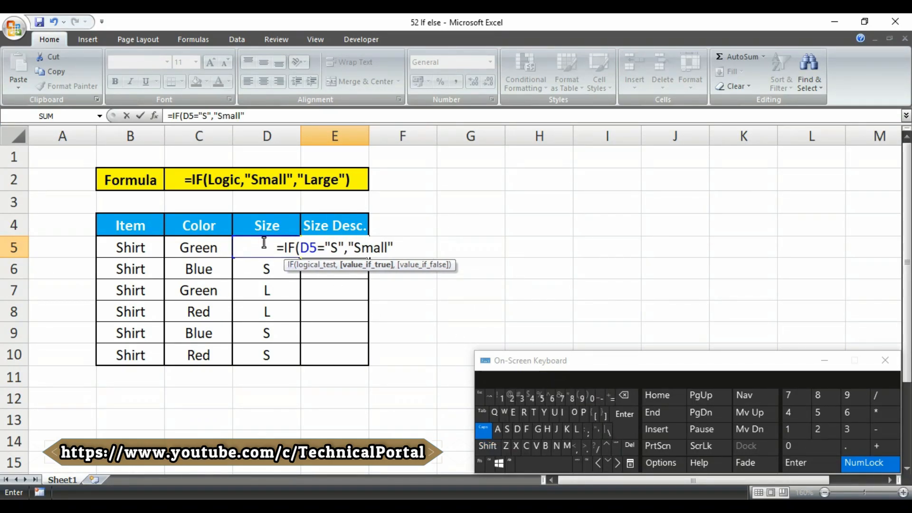
pyautogui.doubleClick(333, 247)
pyautogui.moveTo(355, 248); pyautogui.dragTo(389, 249)
pyautogui.click(395, 248)
pyautogui.write(',')
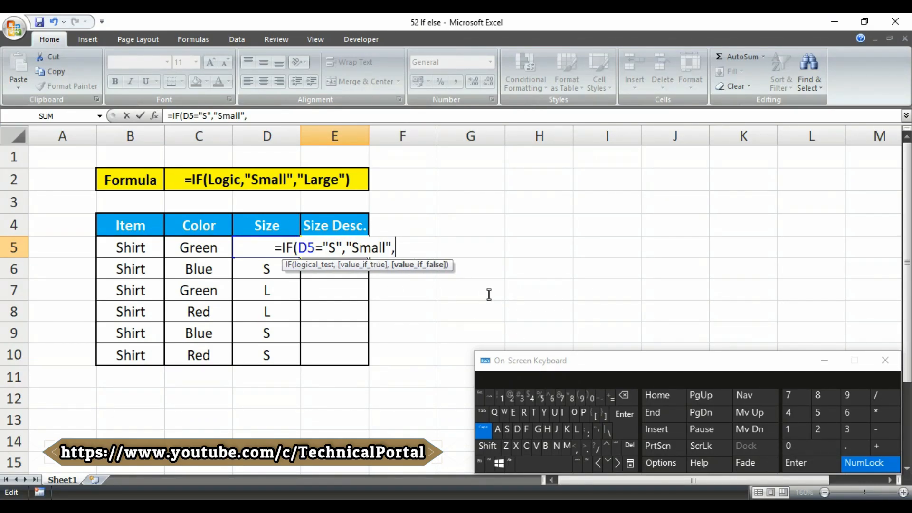
# Add "Large" as the value if false and complete the formula =IF(D5="S","Small","Large") in E5.
pyautogui.write('"l')
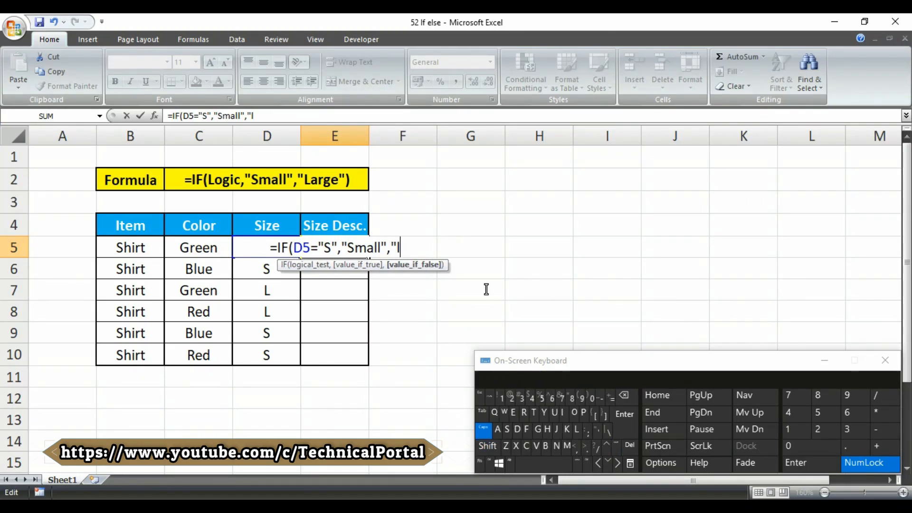
pyautogui.press('BackSpace')
pyautogui.write('La')
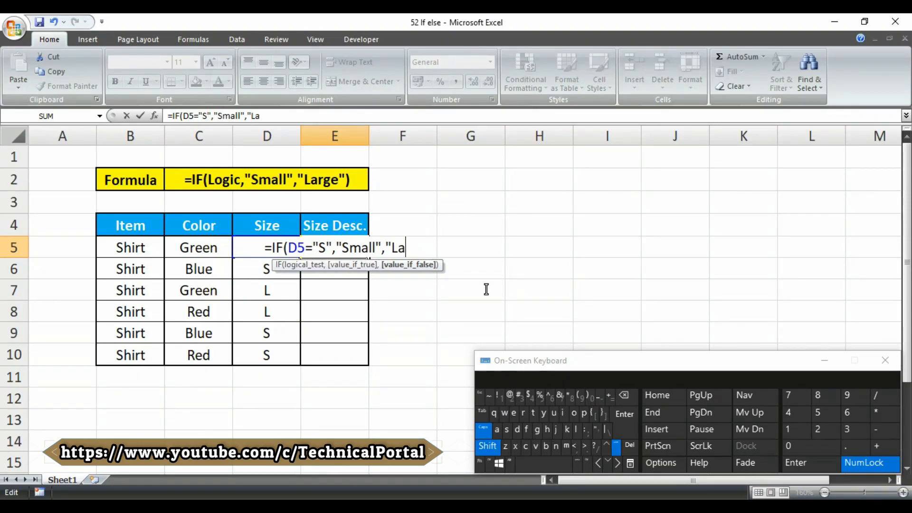
pyautogui.write('rge"')
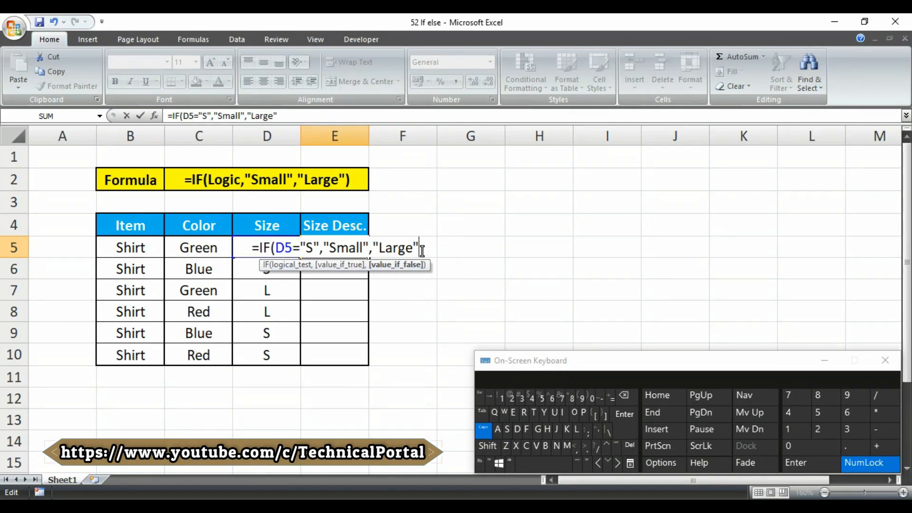
pyautogui.moveTo(409, 245); pyautogui.dragTo(380, 247)
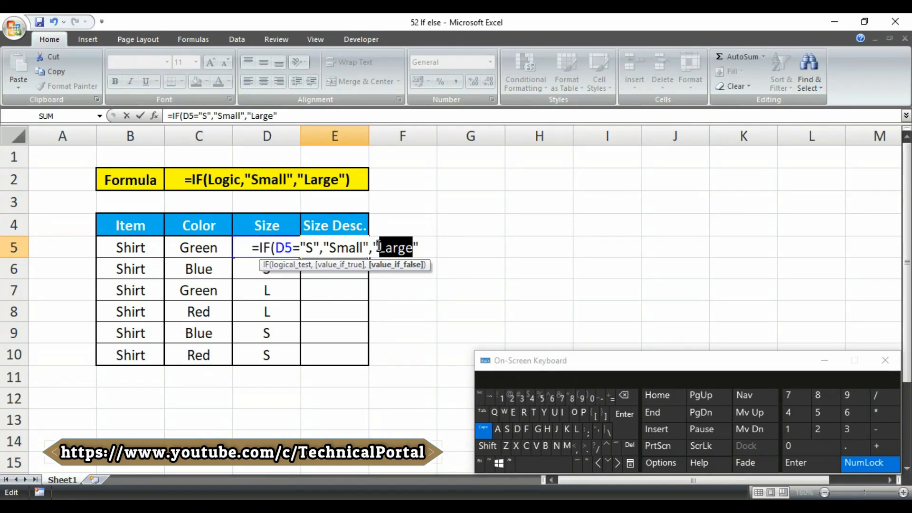
pyautogui.press('End')
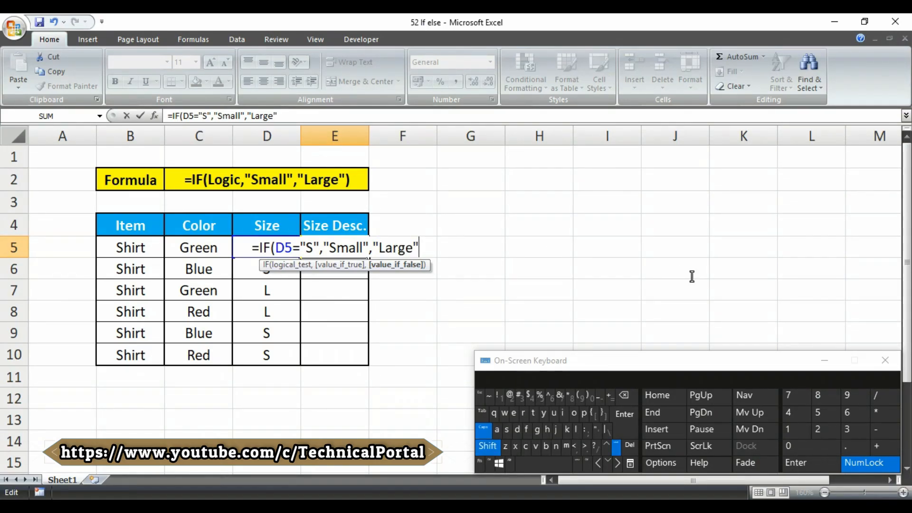
pyautogui.write(')')
pyautogui.press('Return')
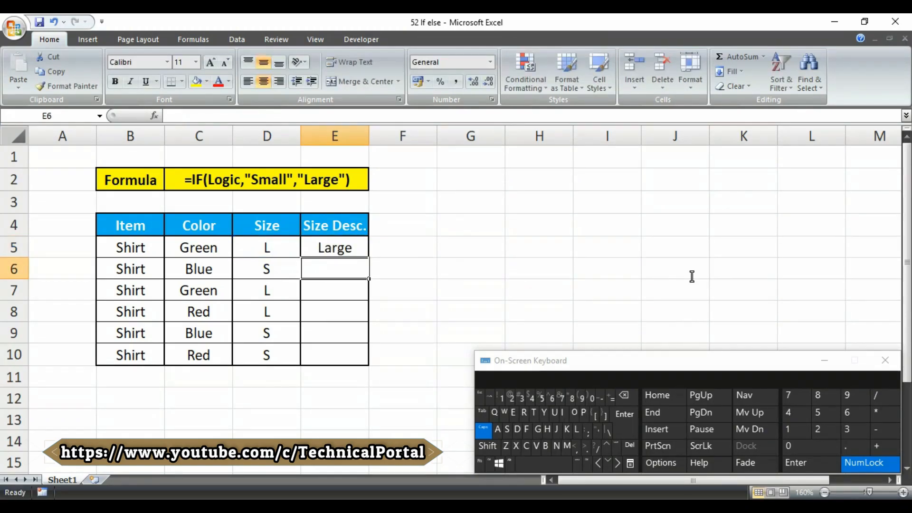
# Fill the Size Desc. formula from E5 down to E10 and check row 6 against its size code.
pyautogui.click(277, 250)
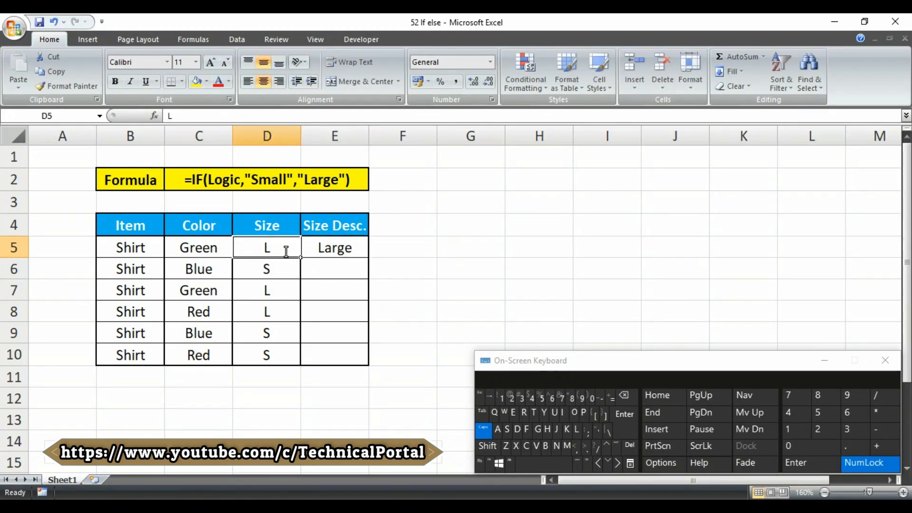
pyautogui.click(343, 249)
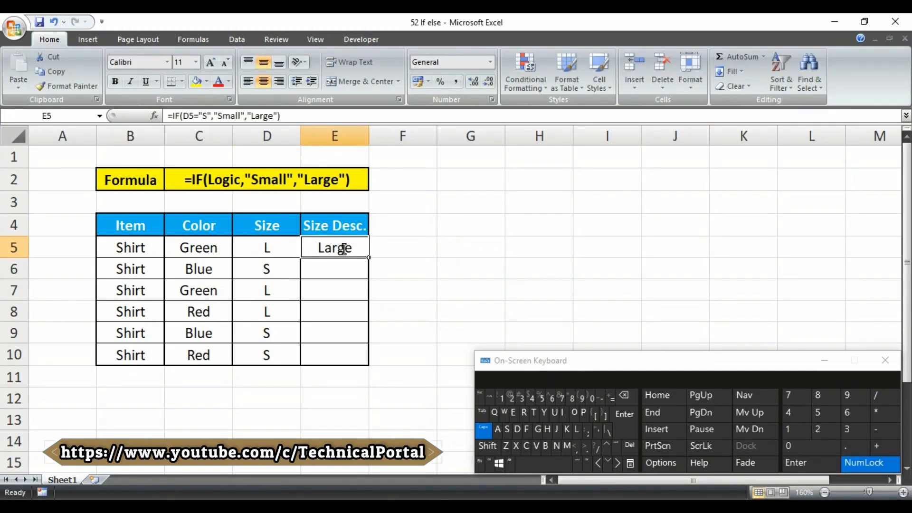
pyautogui.moveTo(368, 257); pyautogui.dragTo(366, 361)
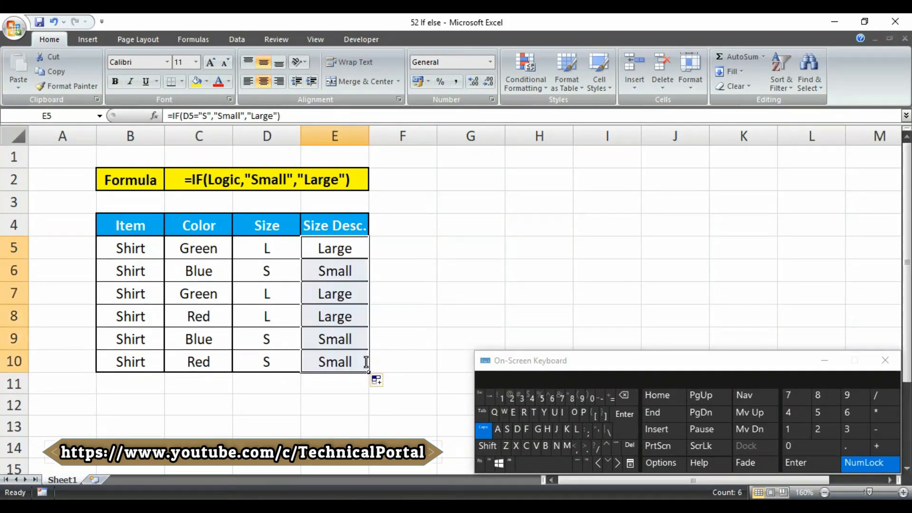
pyautogui.click(264, 274)
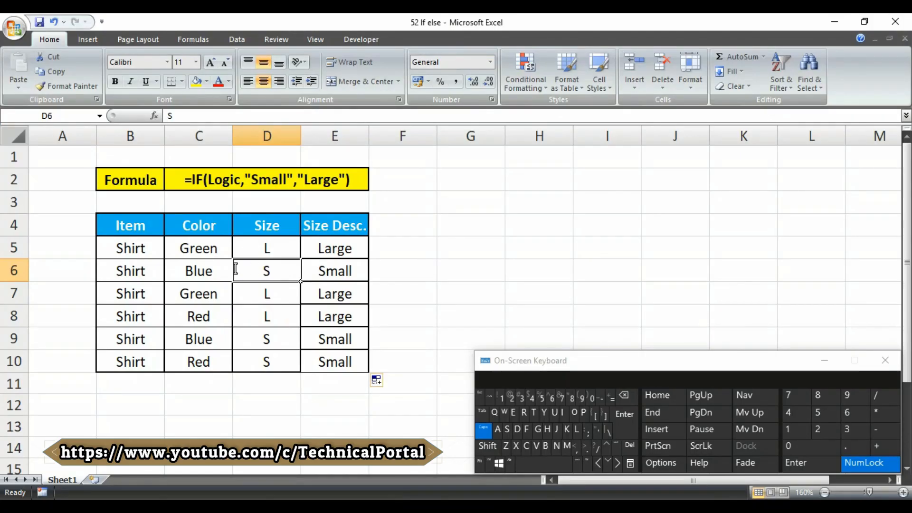
pyautogui.click(333, 268)
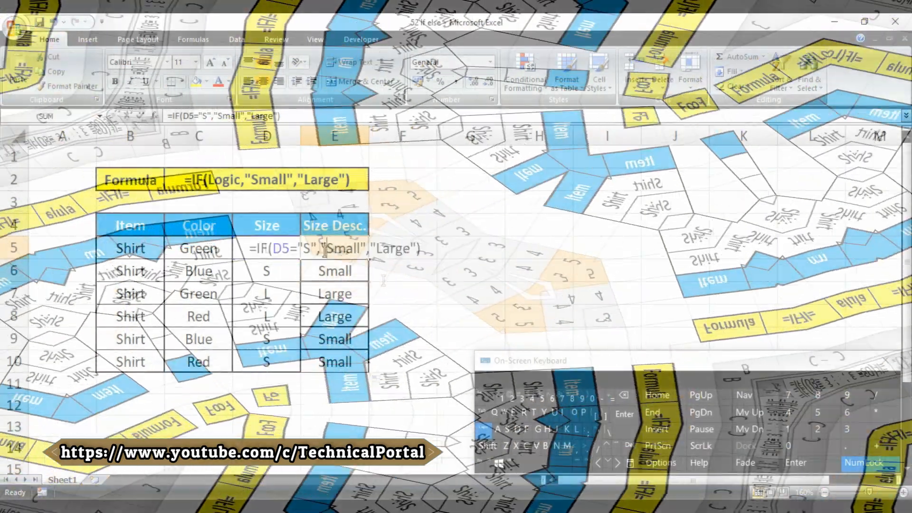
# Review the IF formula in E5 and clear the Size Desc. entries in E5:E10.
pyautogui.click(325, 251)
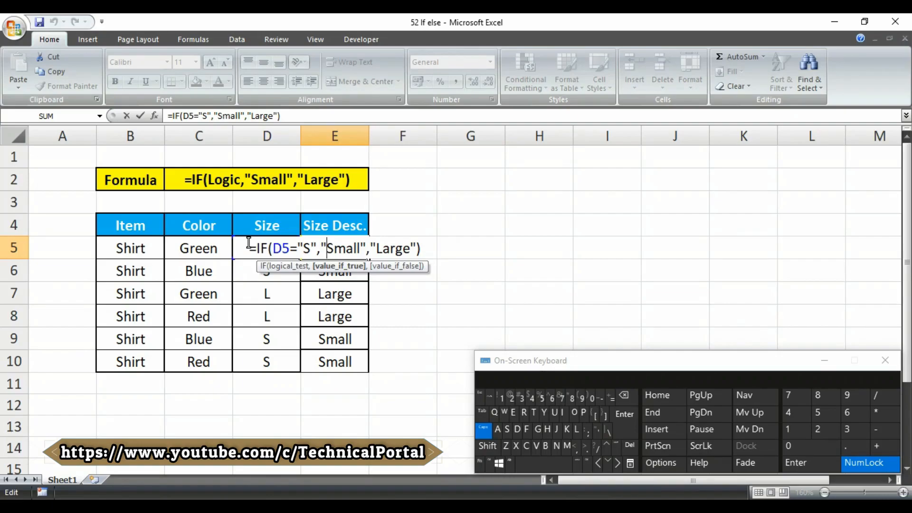
pyautogui.doubleClick(307, 248)
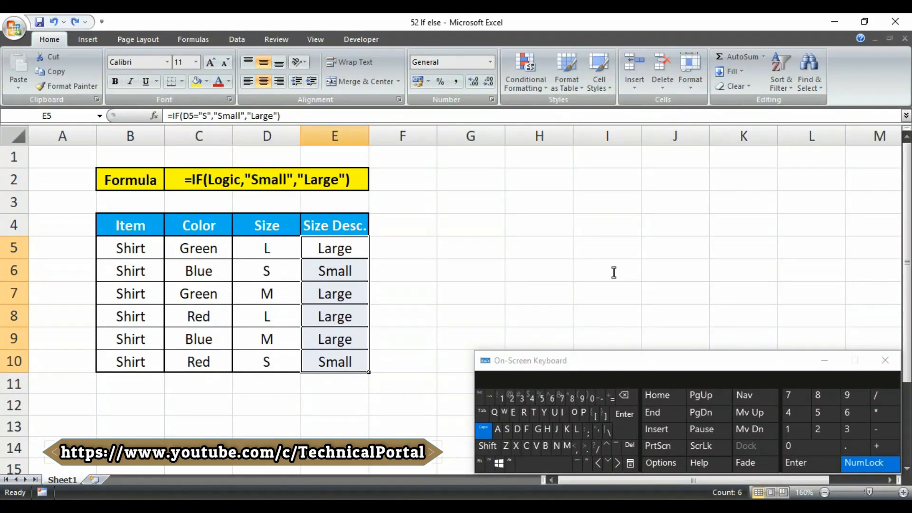
pyautogui.click(265, 295)
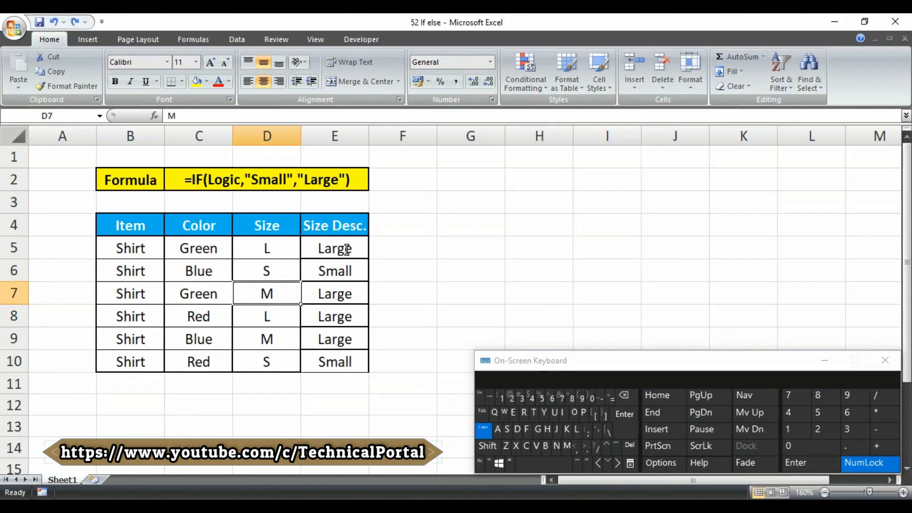
pyautogui.click(347, 249)
pyautogui.moveTo(347, 249); pyautogui.dragTo(327, 350)
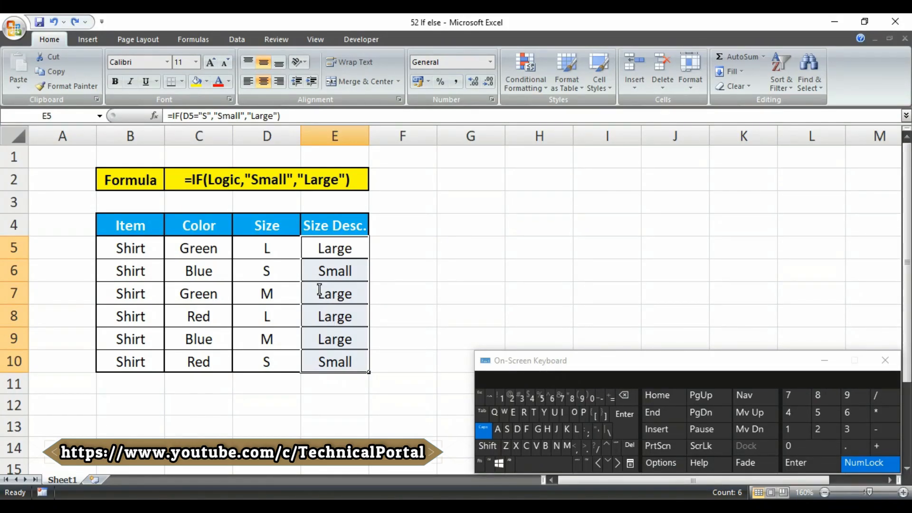
pyautogui.press('Delete')
# Start a new IF formula in the emptied cell E5 with the logical test D5="S".
pyautogui.click(316, 246)
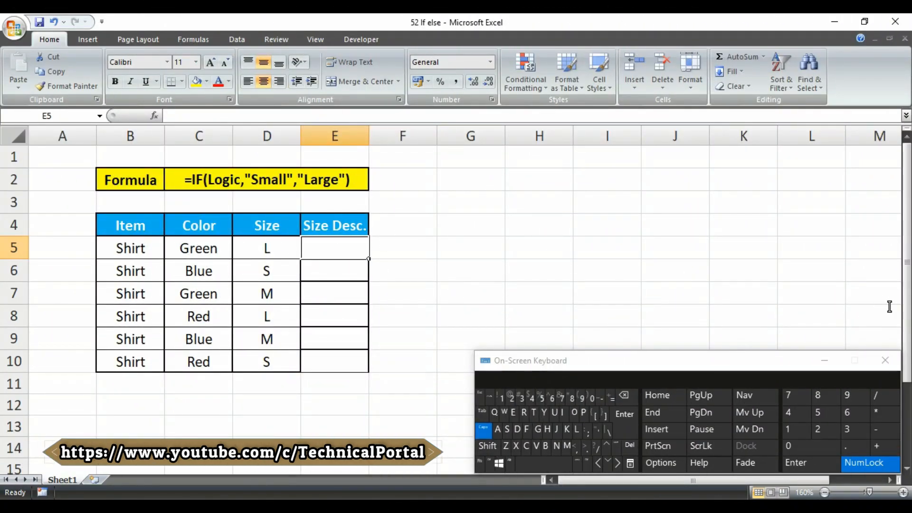
pyautogui.write('=')
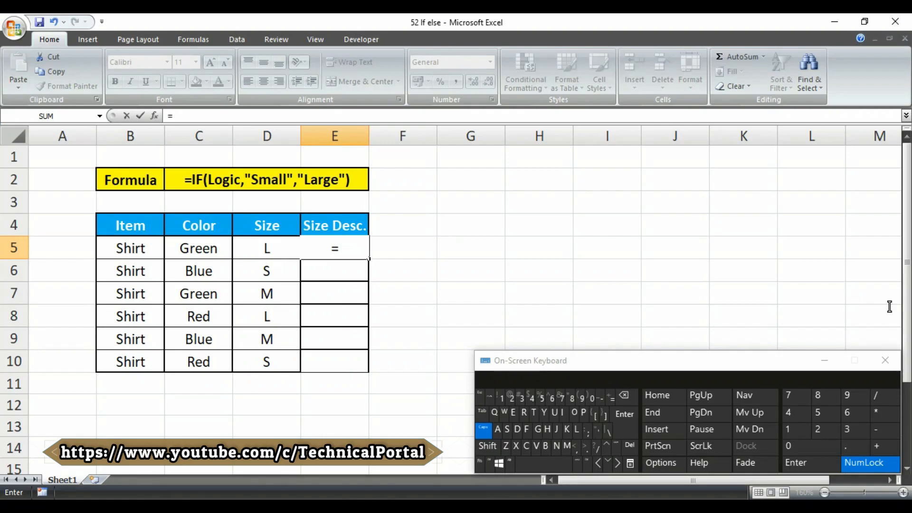
pyautogui.write('IF')
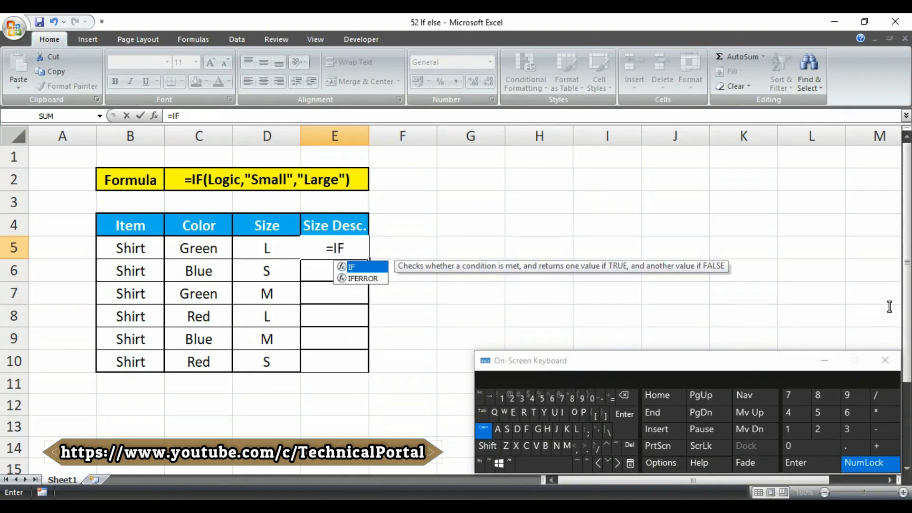
pyautogui.write('(')
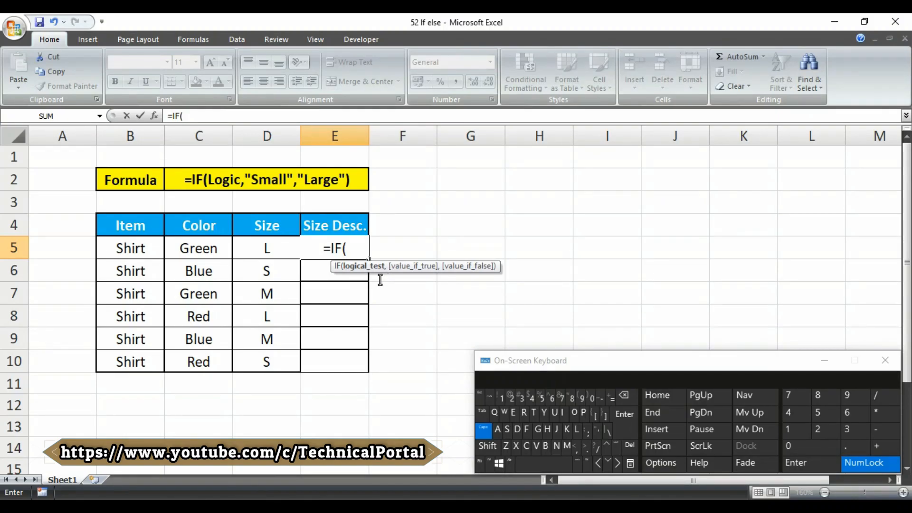
pyautogui.click(262, 248)
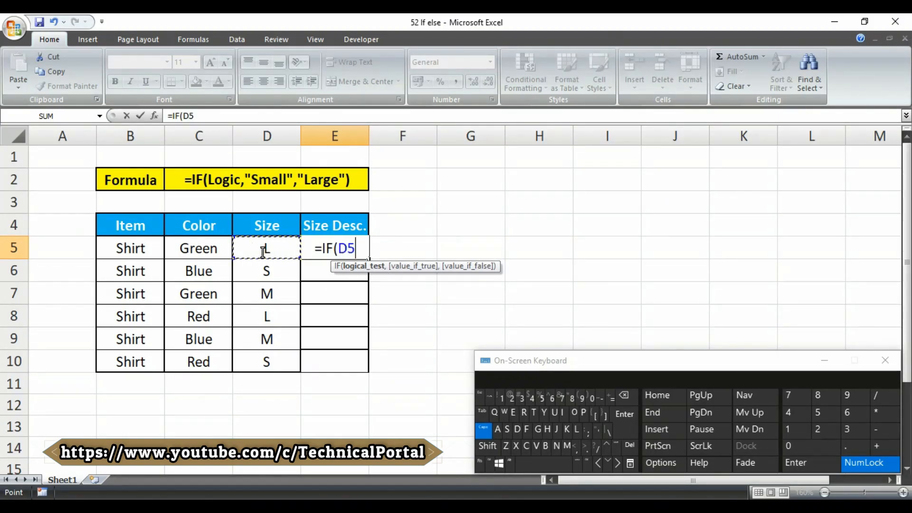
pyautogui.write('=')
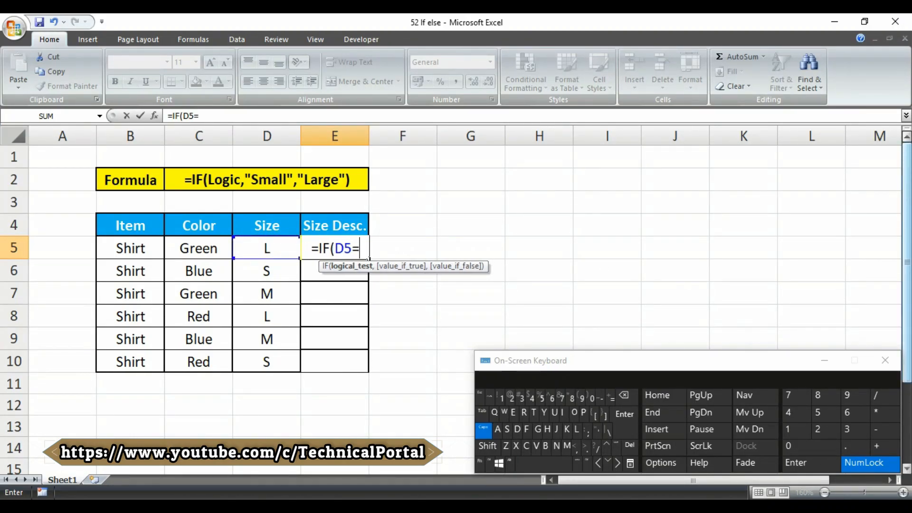
pyautogui.write('"S')
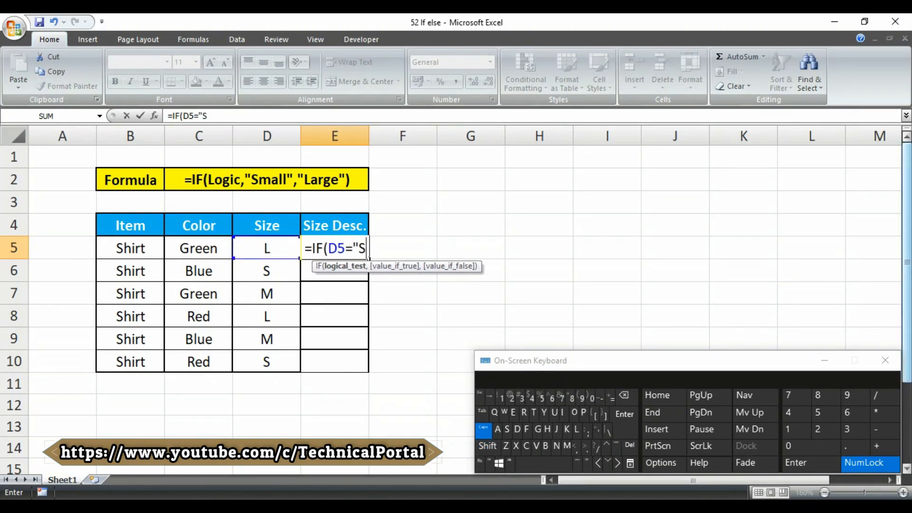
pyautogui.write('"')
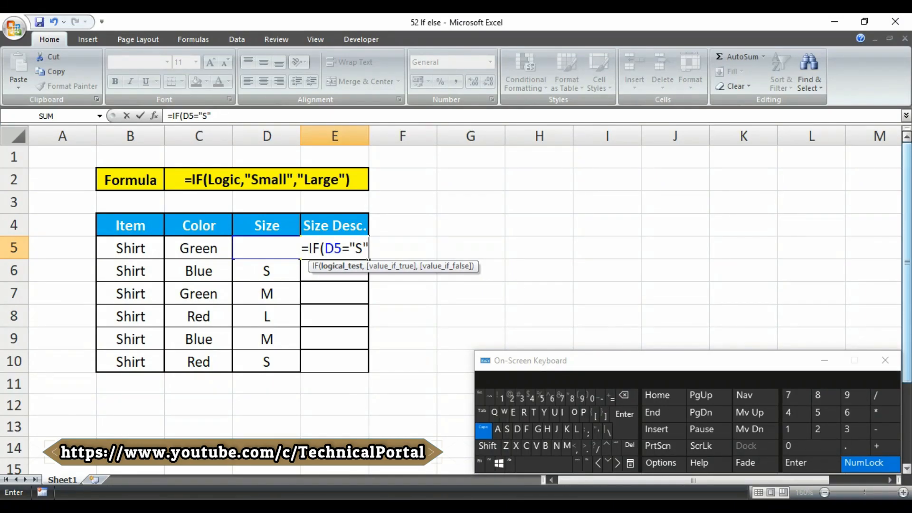
# Add "SMALL" as the value if true in the new IF formula in E5.
pyautogui.write(',')
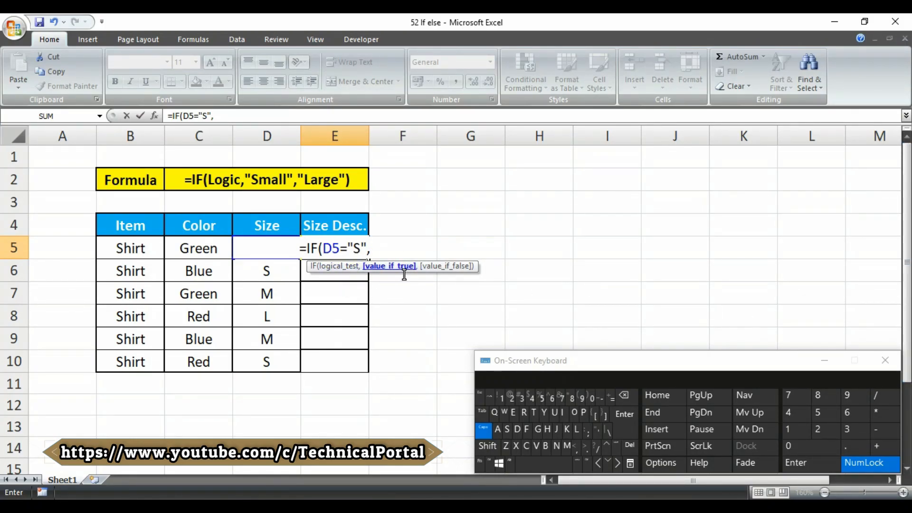
pyautogui.write('"')
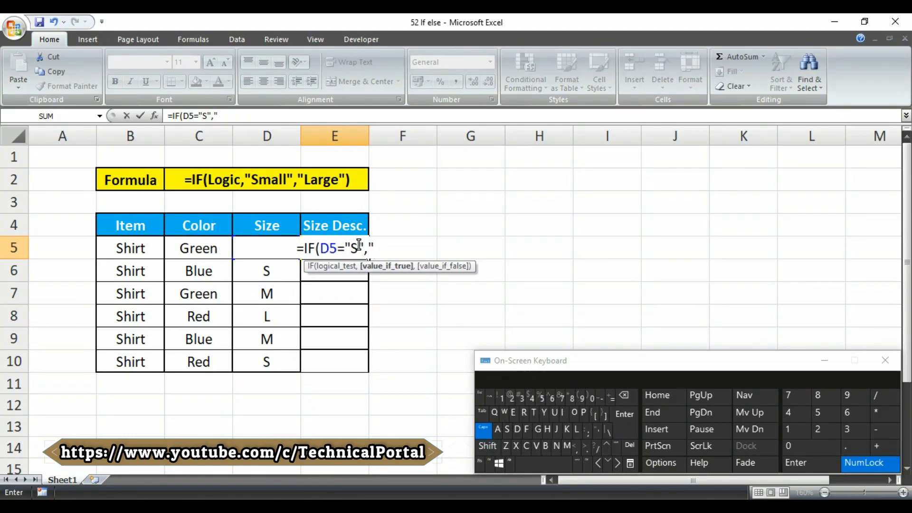
pyautogui.press('shift')
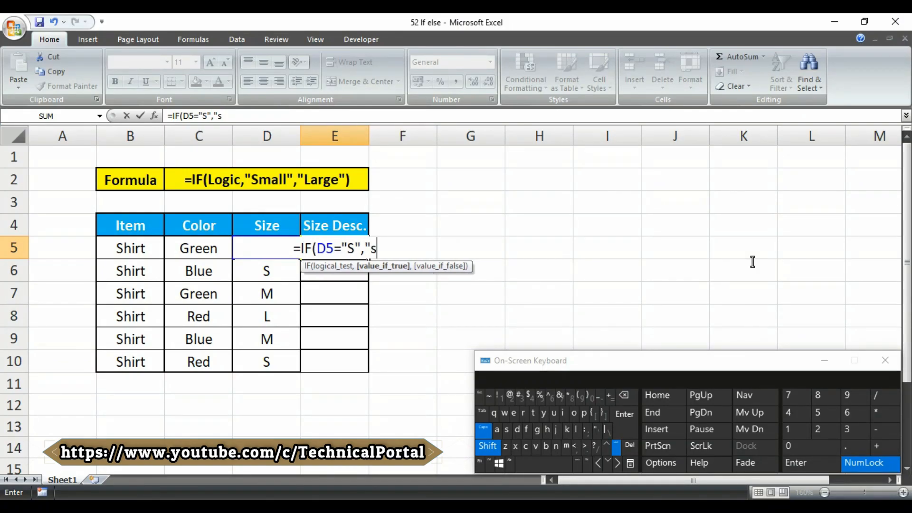
pyautogui.write('s')
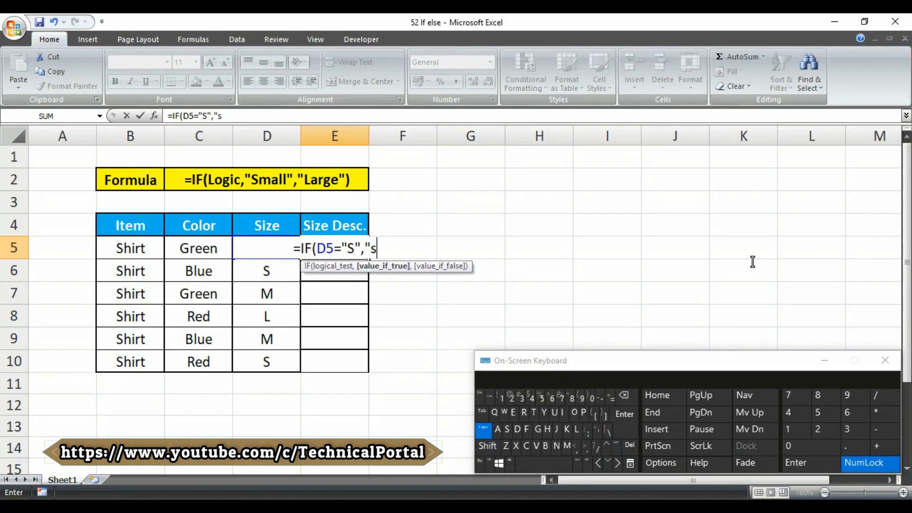
pyautogui.press('BackSpace')
pyautogui.write('SMALL')
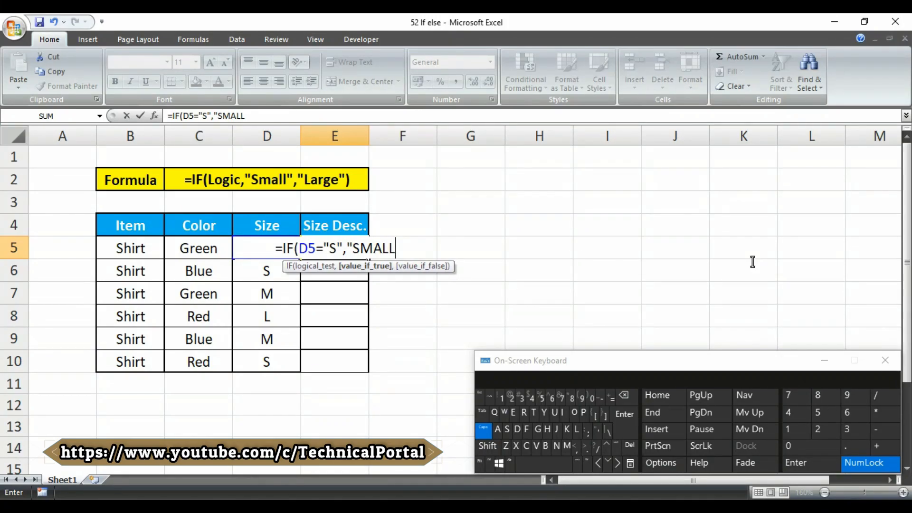
pyautogui.write('"')
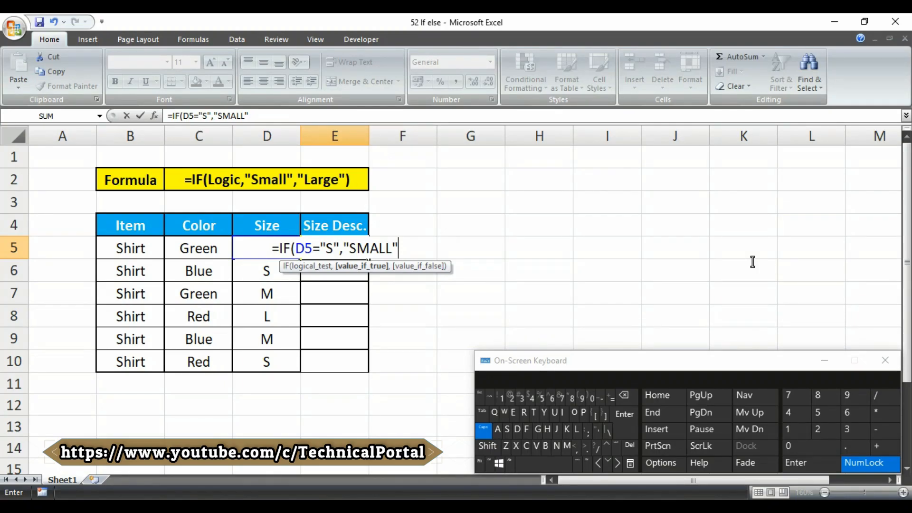
# Nest a second IF as the value if false in E5, with the logical test D5="M".
pyautogui.write(',')
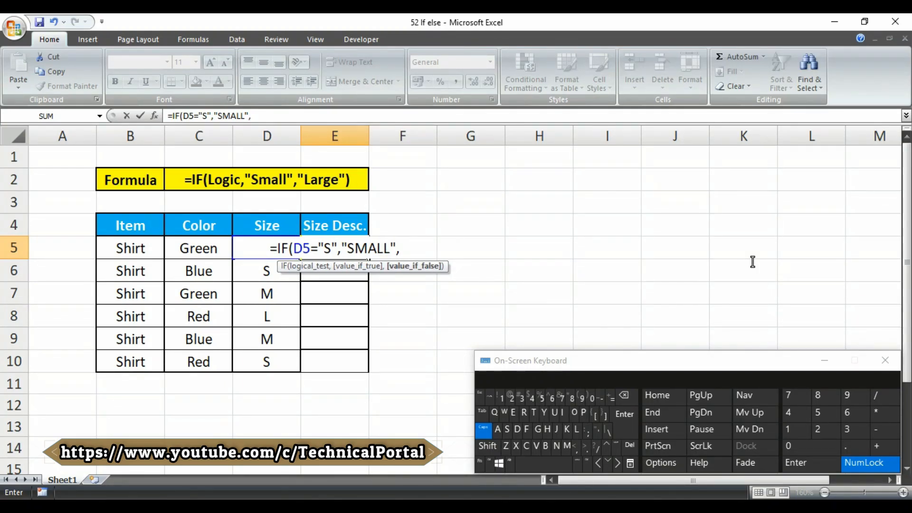
pyautogui.write('IF')
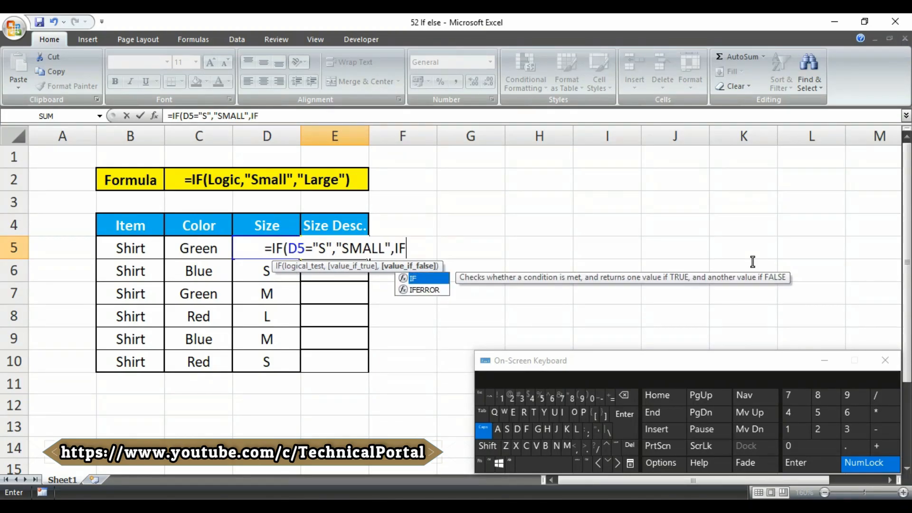
pyautogui.write('(')
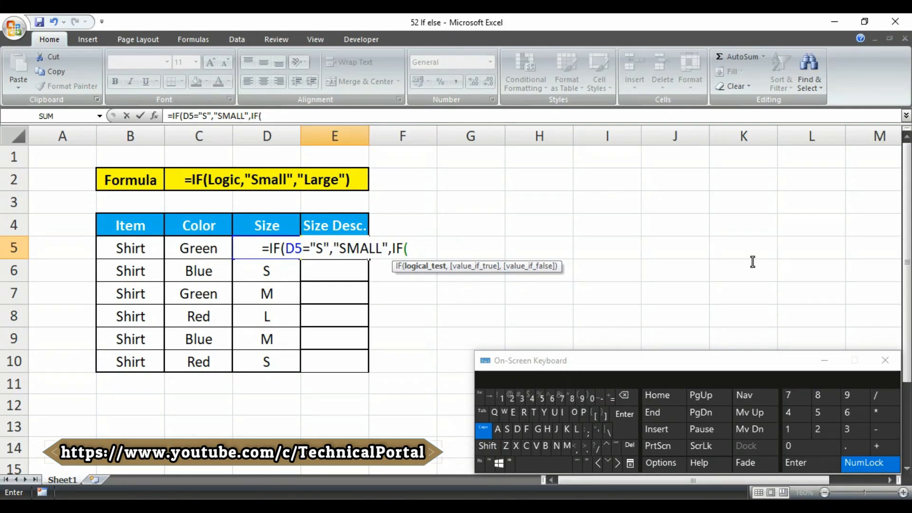
pyautogui.write('D5')
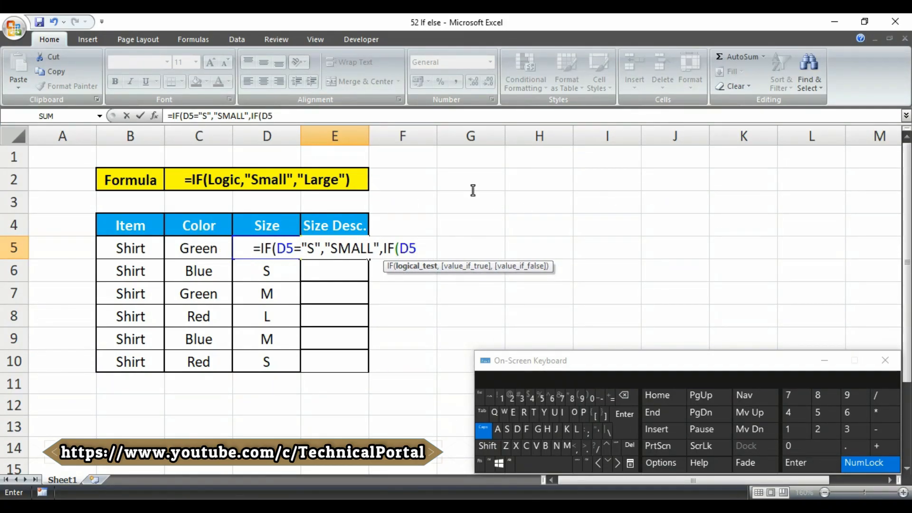
pyautogui.write('=')
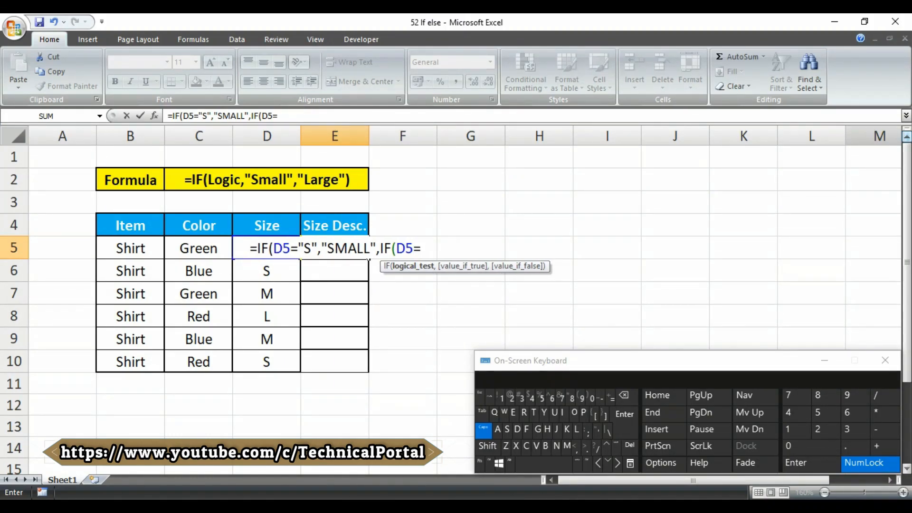
pyautogui.write('"')
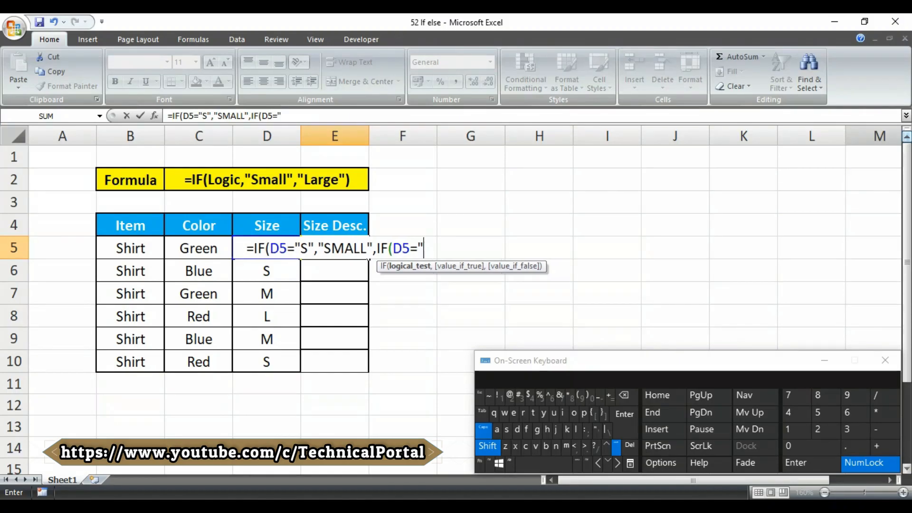
pyautogui.write('M"')
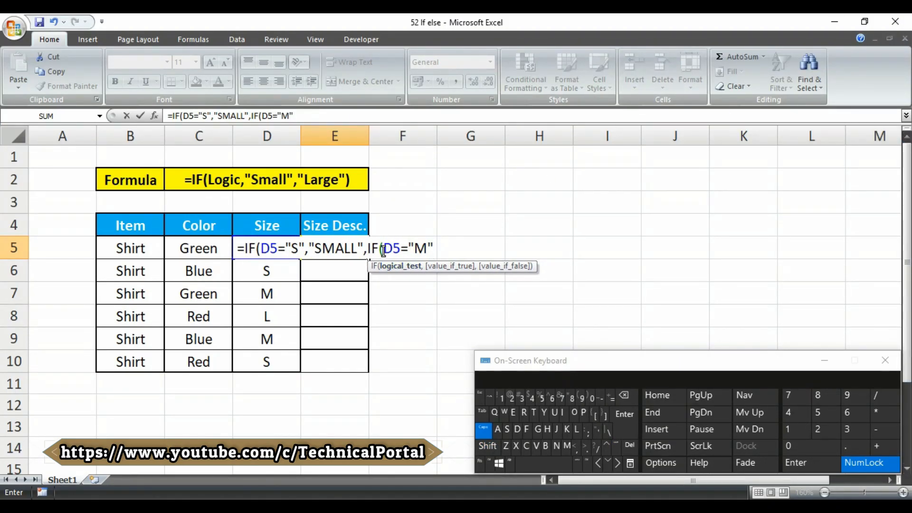
pyautogui.press('F2')
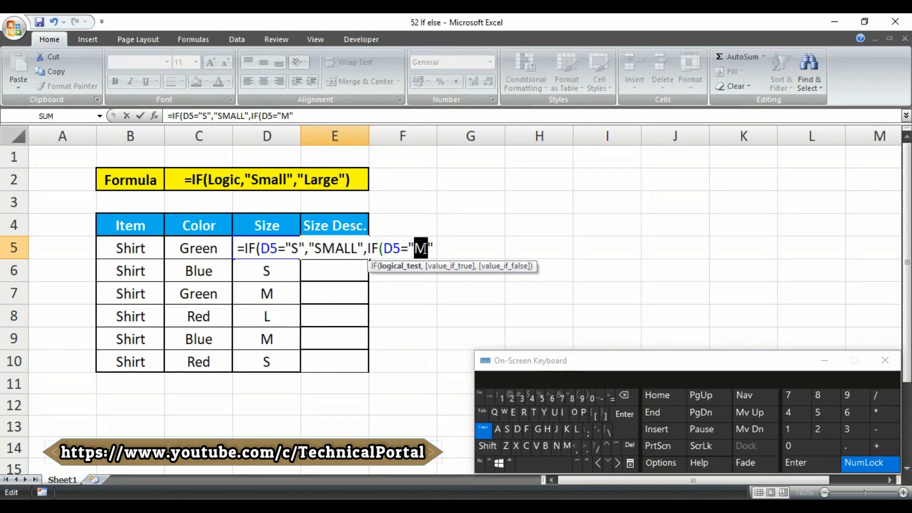
# Add "MEDIUM" as the value if true of the nested IF in E5.
pyautogui.write(',')
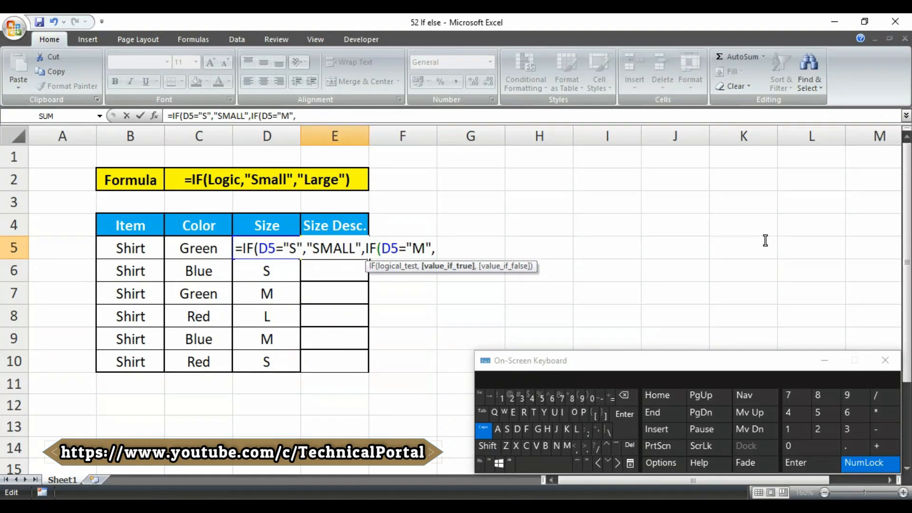
pyautogui.press('shift')
pyautogui.write('"')
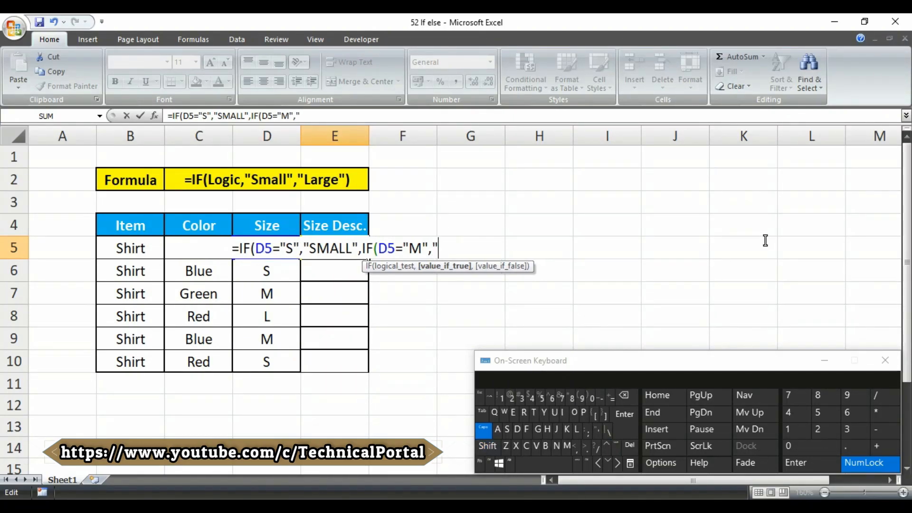
pyautogui.write('MEDIU')
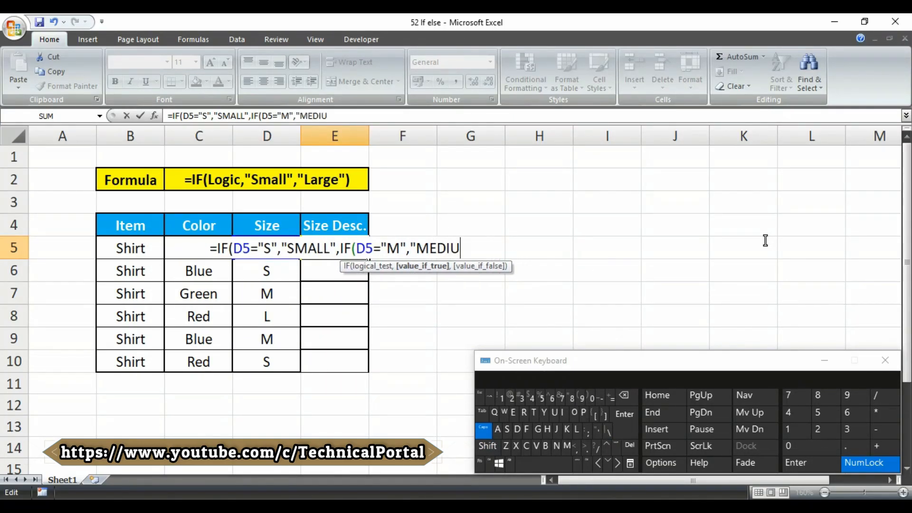
pyautogui.write('M"')
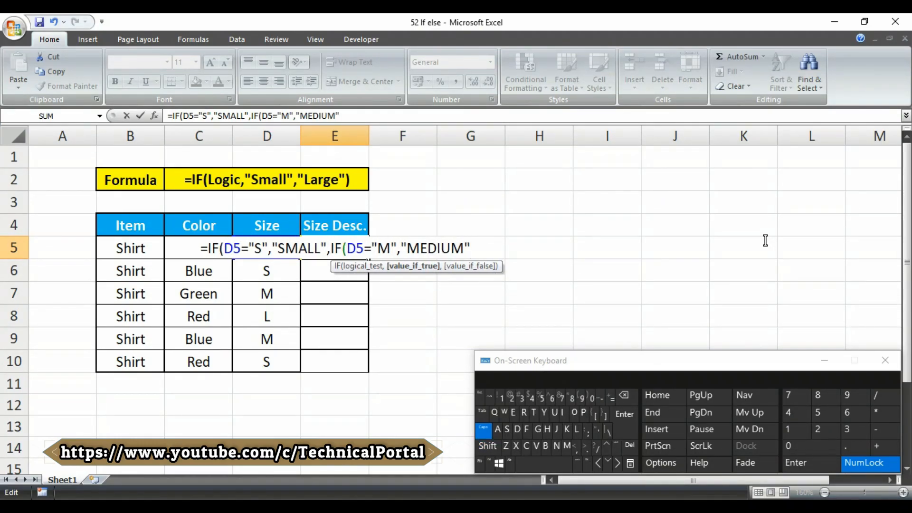
# Add the text LARGE as the value if false of the nested IF in E5, leaving its closing quote off.
pyautogui.write(',')
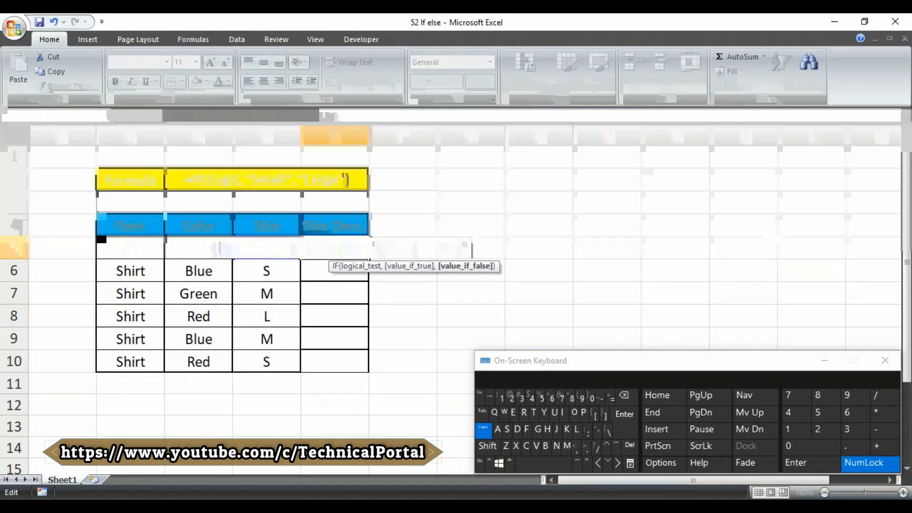
pyautogui.press('shift')
pyautogui.write('"')
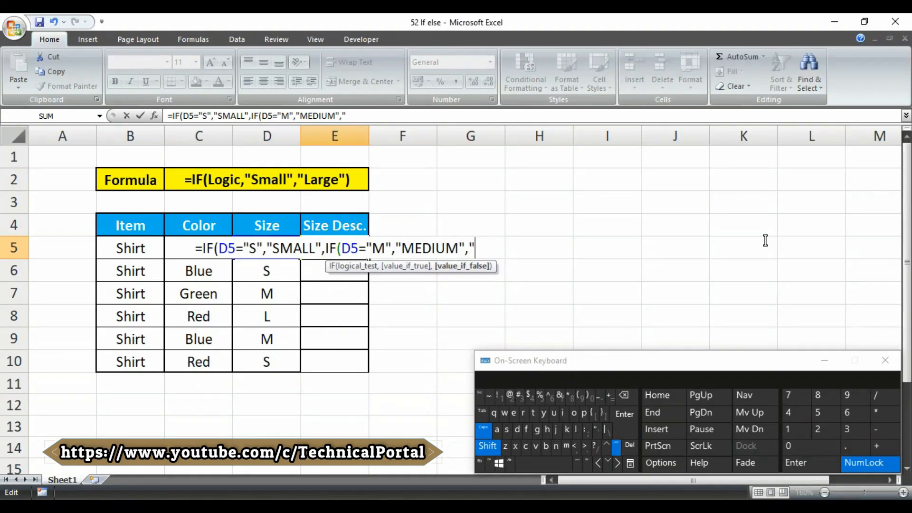
pyautogui.write('LARGE')
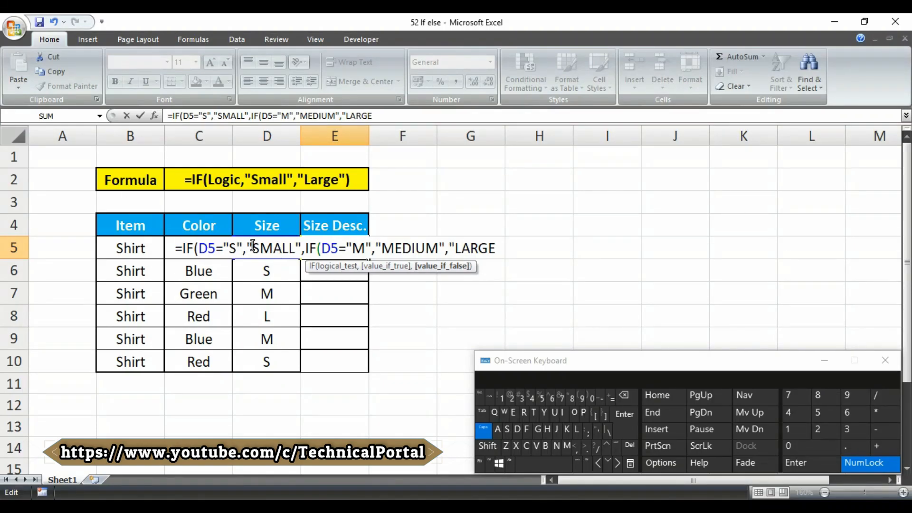
# Review the S and M logical tests and their SMALL and MEDIUM values in the E5 formula.
pyautogui.doubleClick(234, 248)
pyautogui.moveTo(252, 247); pyautogui.dragTo(295, 247)
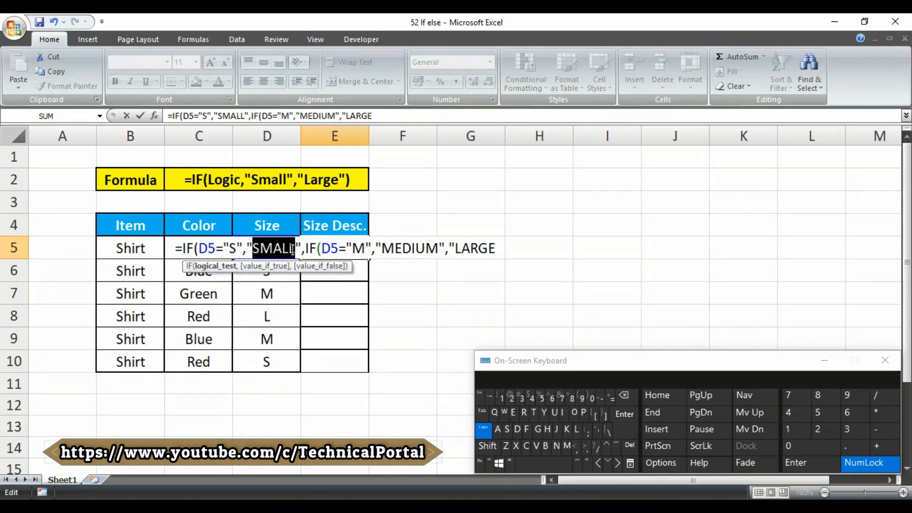
pyautogui.doubleClick(355, 248)
pyautogui.moveTo(383, 248); pyautogui.dragTo(448, 251)
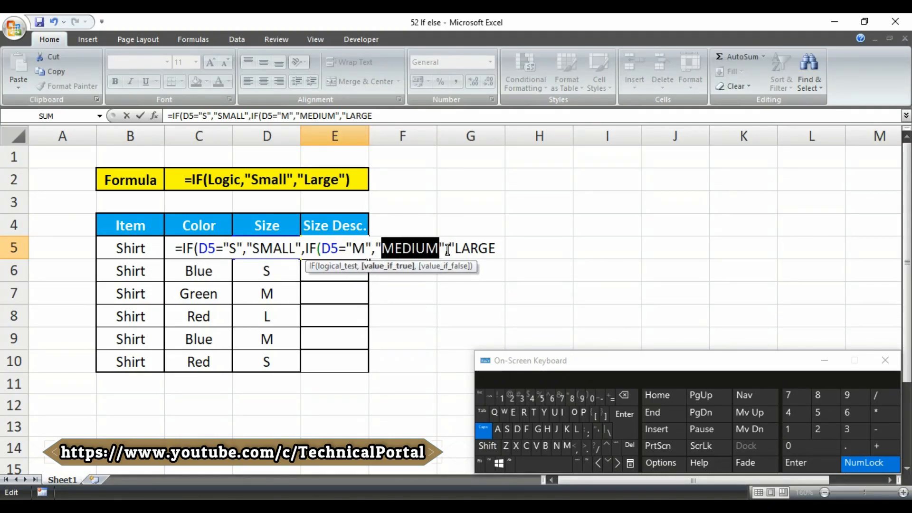
pyautogui.click(237, 248)
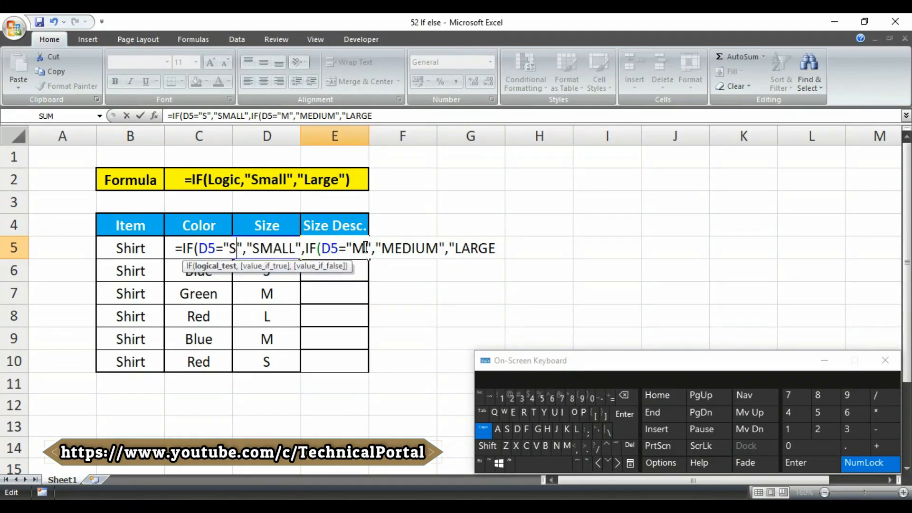
# Close the "LARGE" text and both IF functions at the end of the E5 formula, and commit it.
pyautogui.click(496, 247)
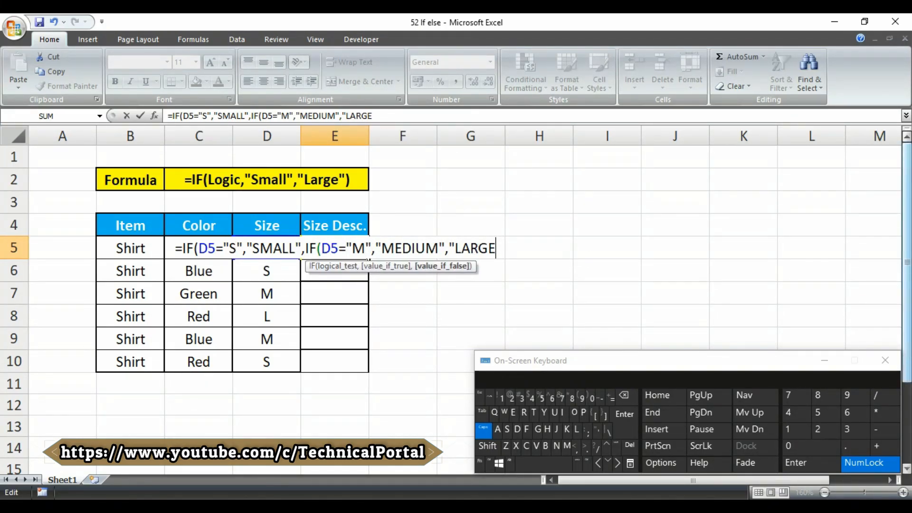
pyautogui.write('"')
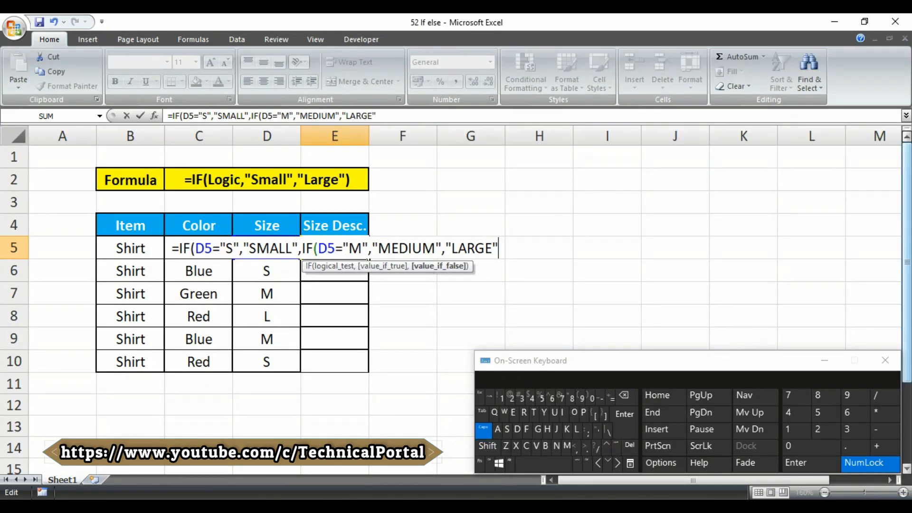
pyautogui.write(')')
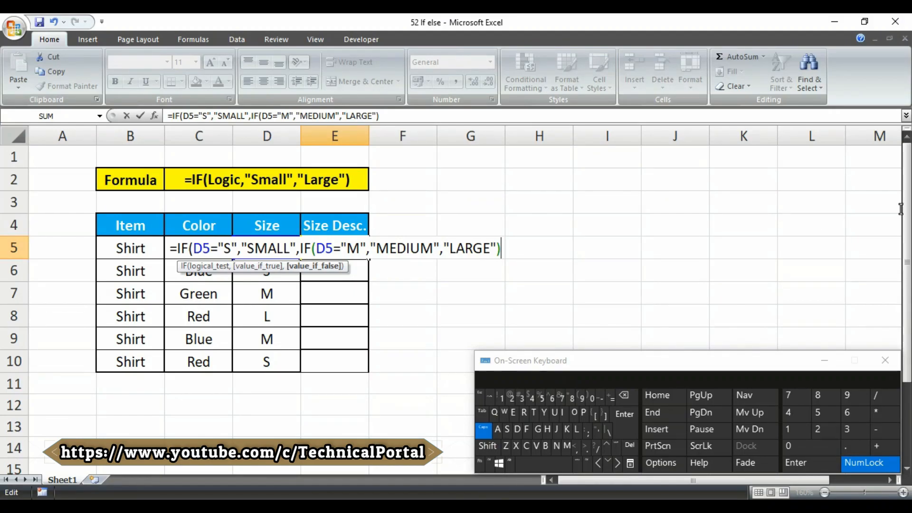
pyautogui.write(')')
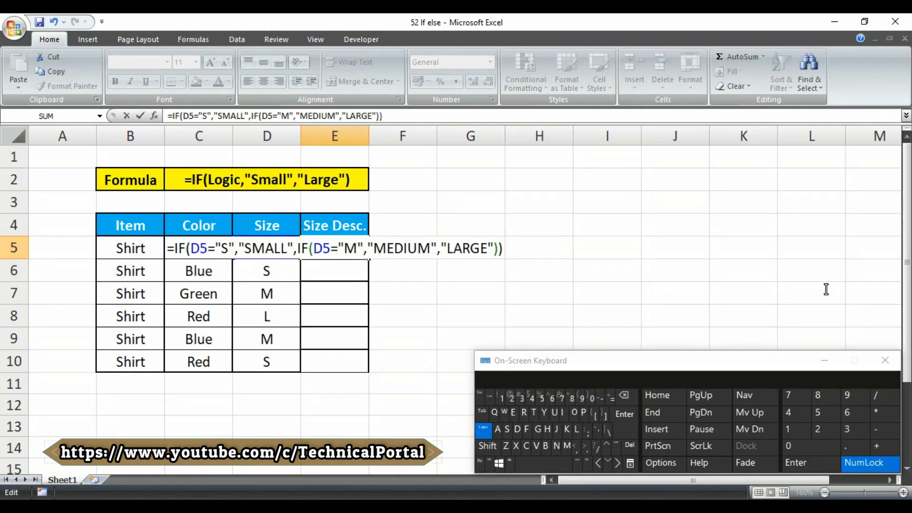
pyautogui.press('Return')
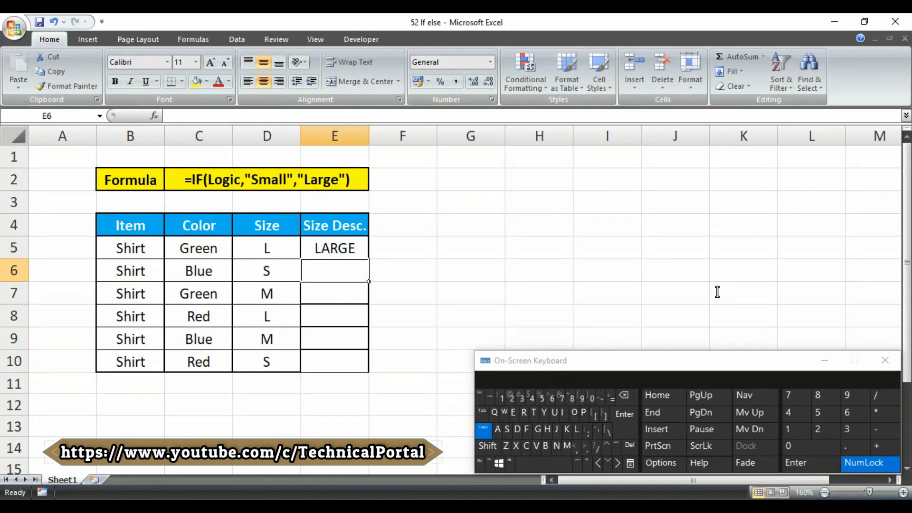
# Fill the nested IF formula from E5 down the Size Desc. column to E10.
pyautogui.click(268, 251)
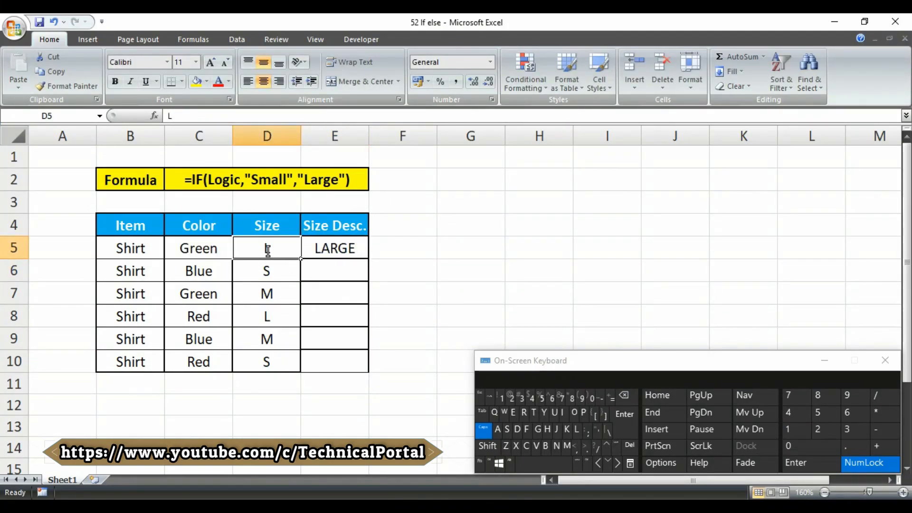
pyautogui.click(345, 251)
pyautogui.moveTo(369, 260); pyautogui.dragTo(364, 369)
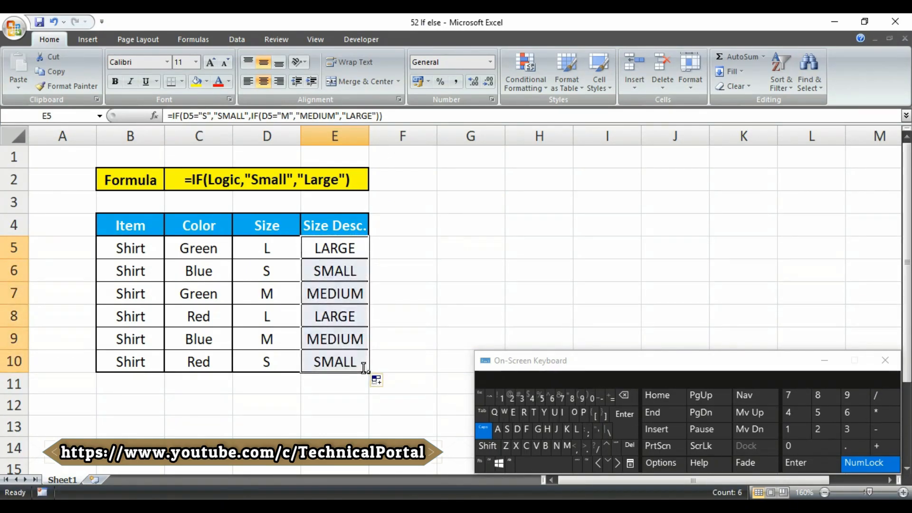
# Check the size codes in D6 and D7 against their descriptions in the Size Desc. column.
pyautogui.click(264, 275)
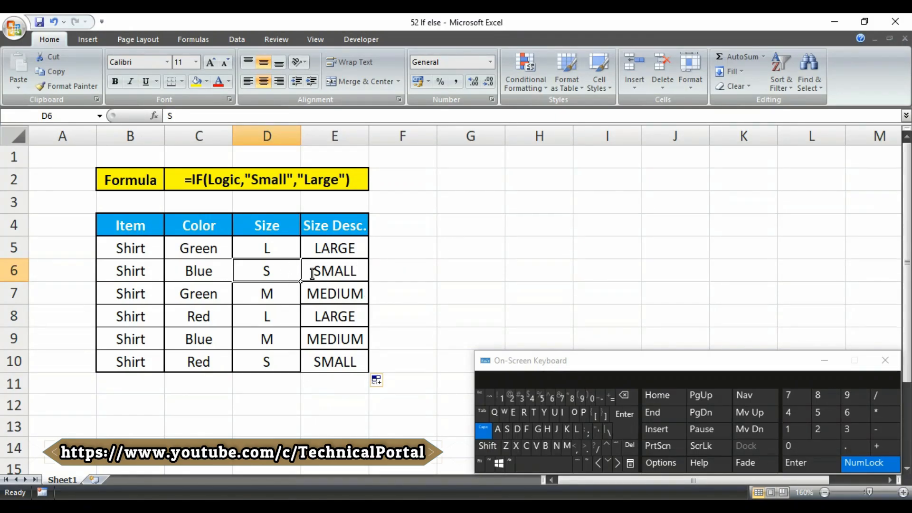
pyautogui.click(265, 291)
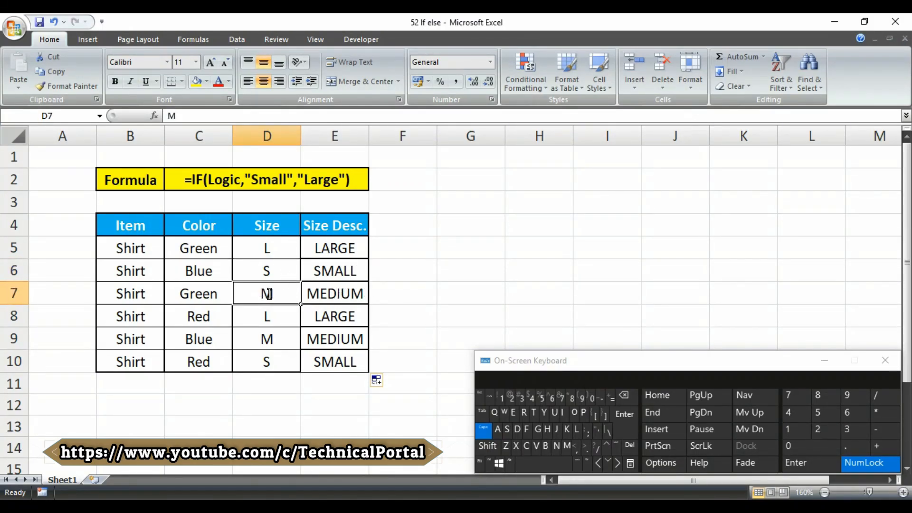
pyautogui.click(340, 294)
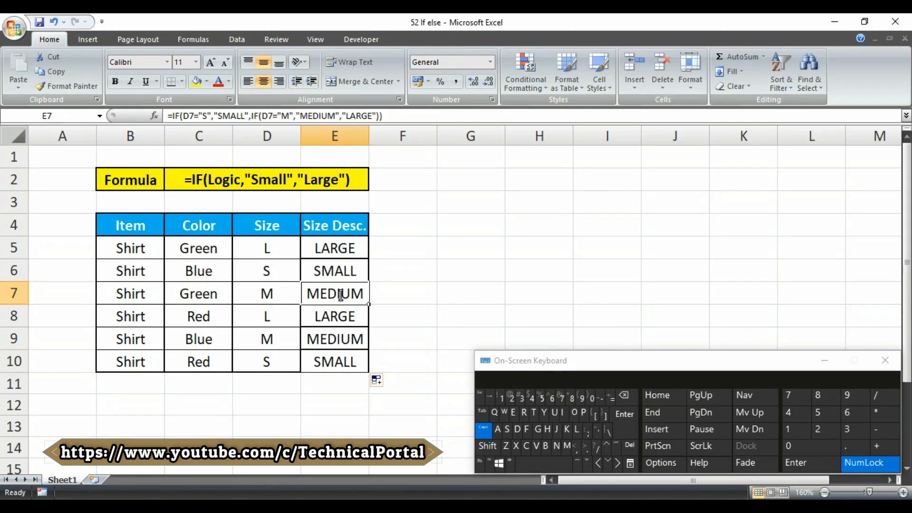